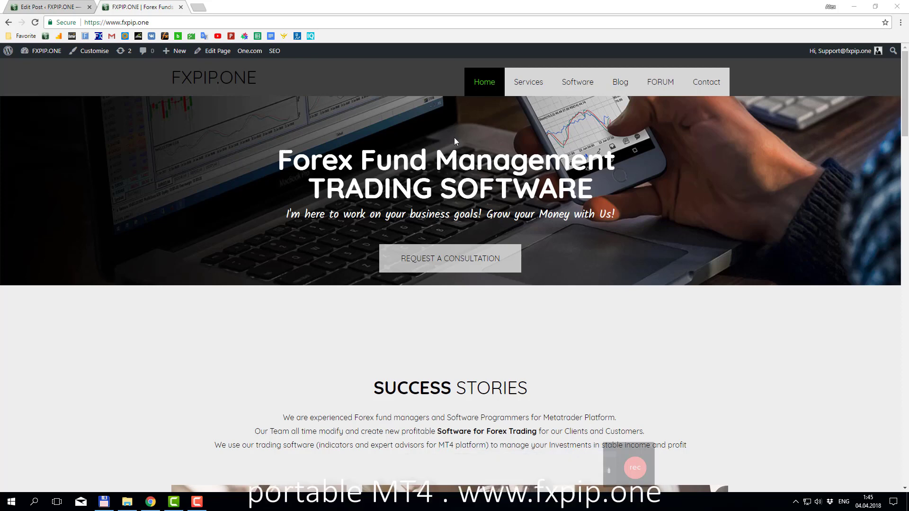
Open the 'How create PORTABLE MT4 Client?' post from the Blog page and highlight 'Metaquotes'.
click(625, 84)
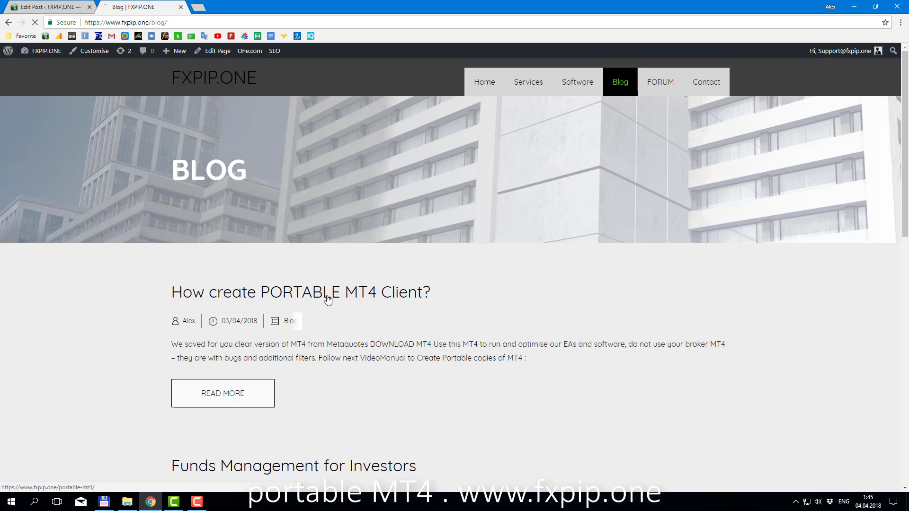
click(328, 300)
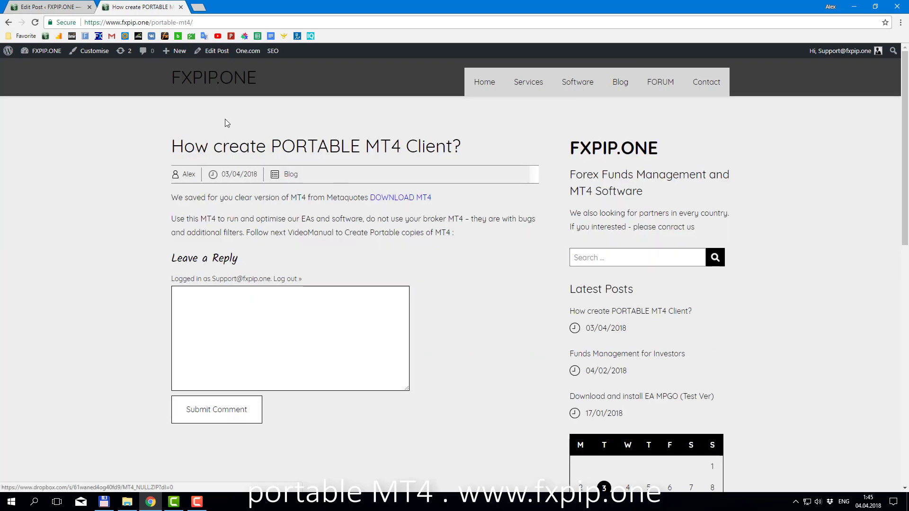
drag(326, 200, 370, 199)
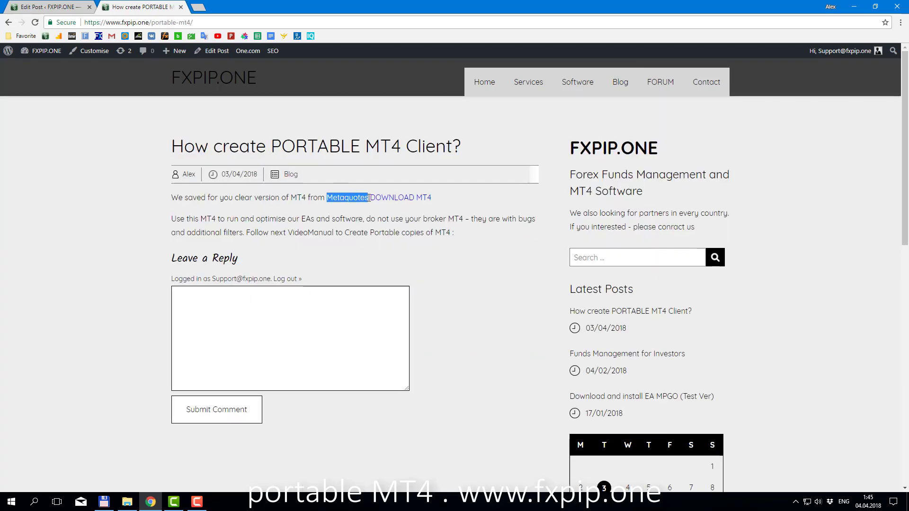
Download MT4_NULL.ZIP from Dropbox via direct download, dismissing the sign-up prompt.
click(410, 199)
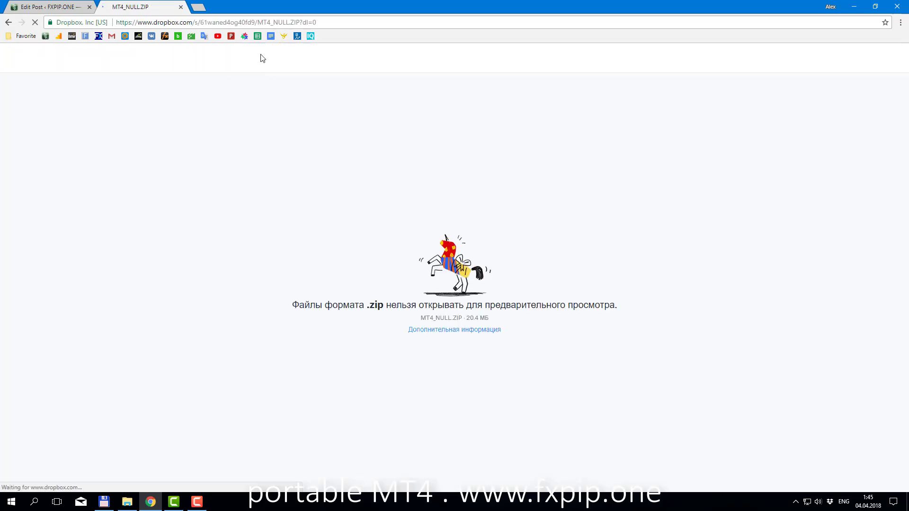
click(436, 327)
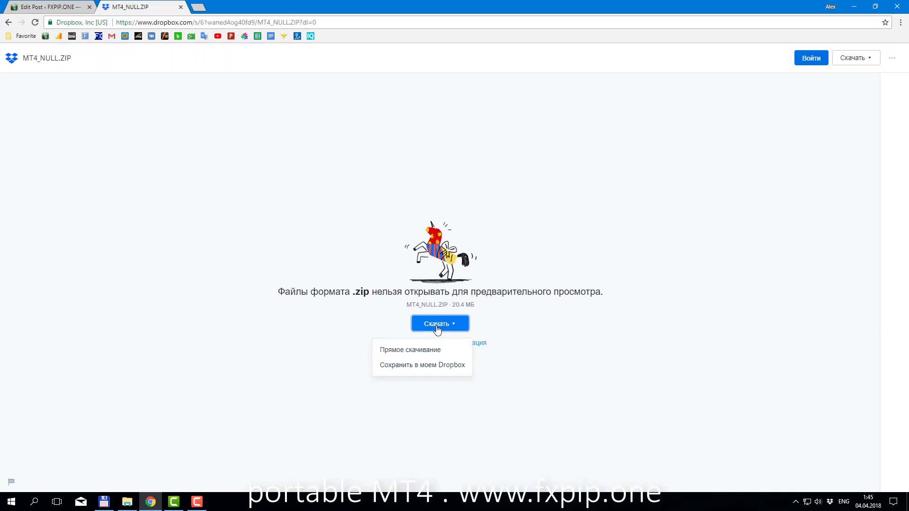
click(407, 349)
click(552, 104)
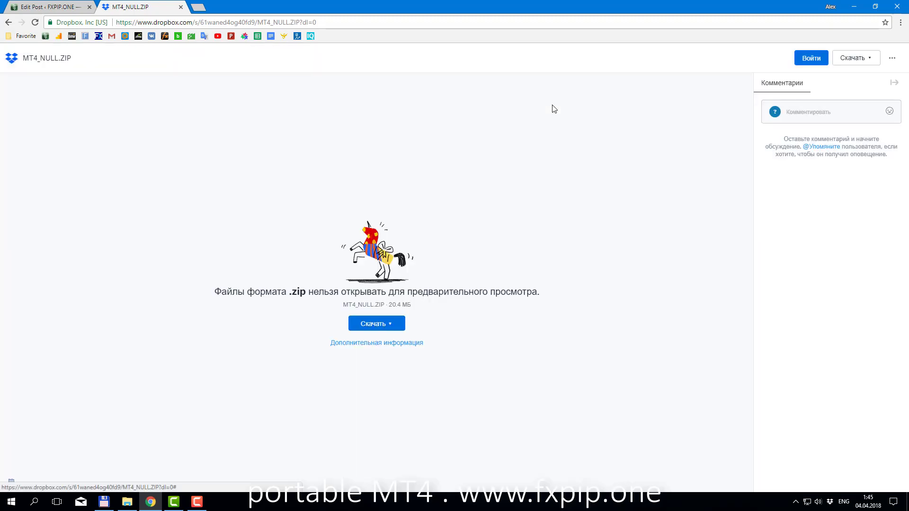
click(371, 327)
click(348, 361)
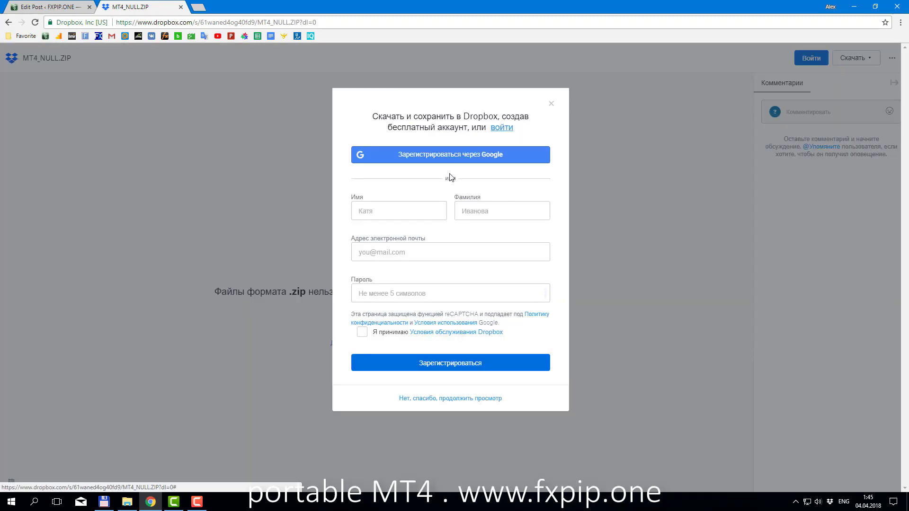
click(551, 105)
click(379, 323)
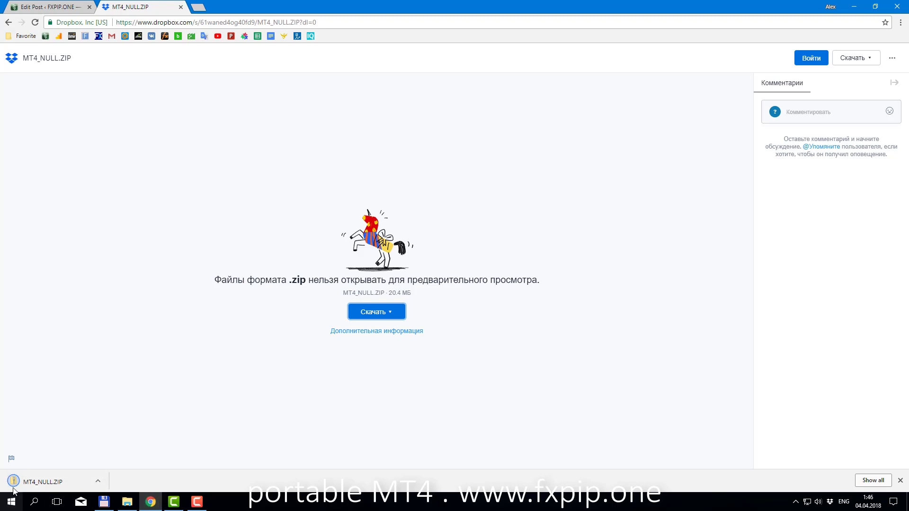
Drag the MT4_NULL folder from the zip onto the desktop and rename it 'MT4 1'.
click(18, 483)
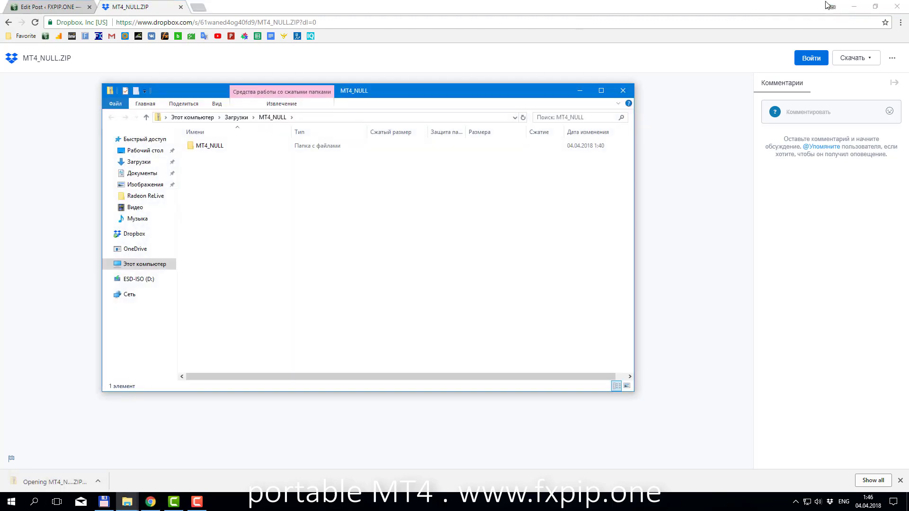
click(854, 6)
drag(209, 146, 35, 58)
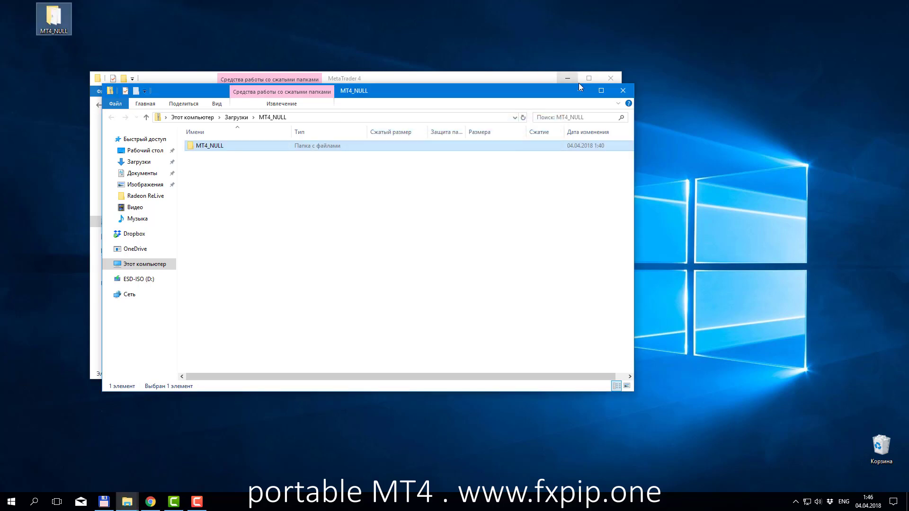
click(623, 91)
click(611, 79)
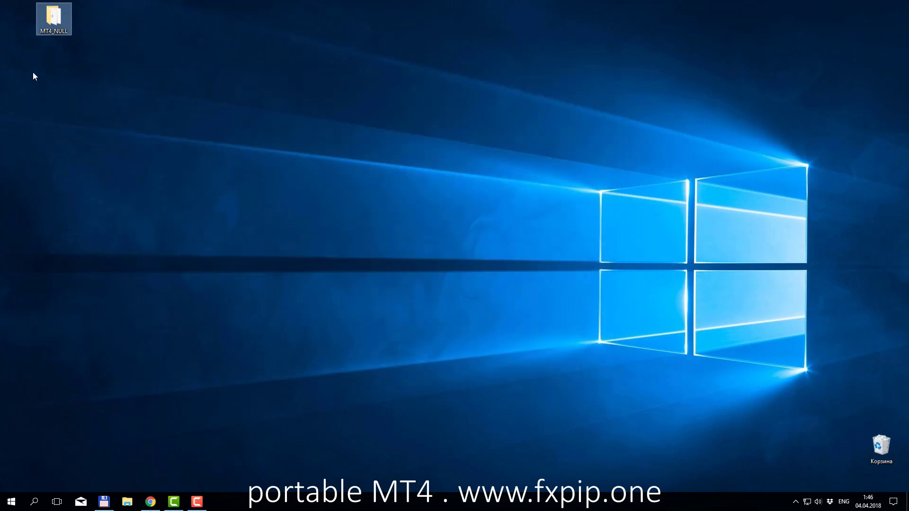
click(56, 32)
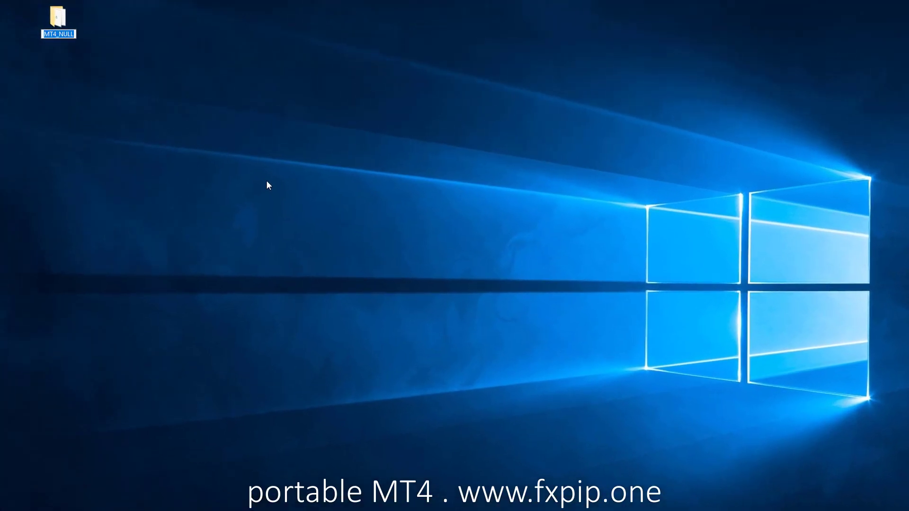
text(M)
text(T4 1)
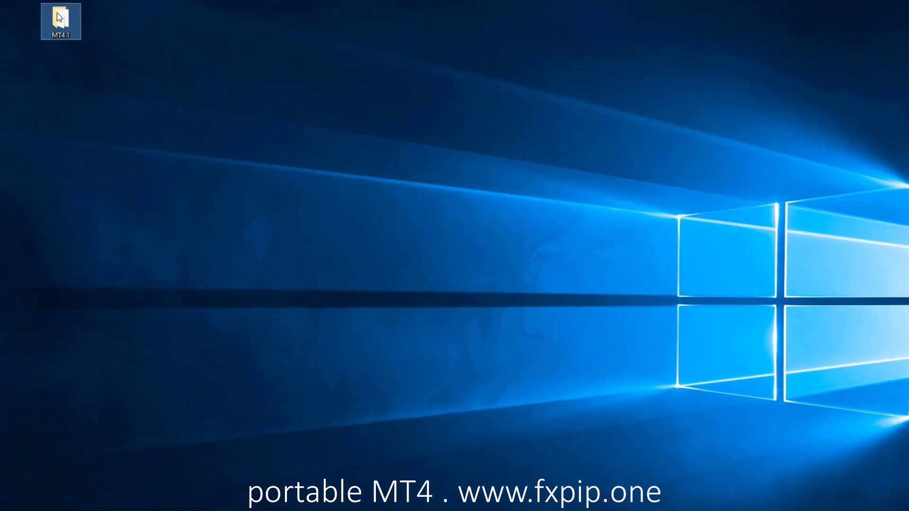
Open the MT4 1 folder and delete its terminal shortcut file.
double_click(59, 17)
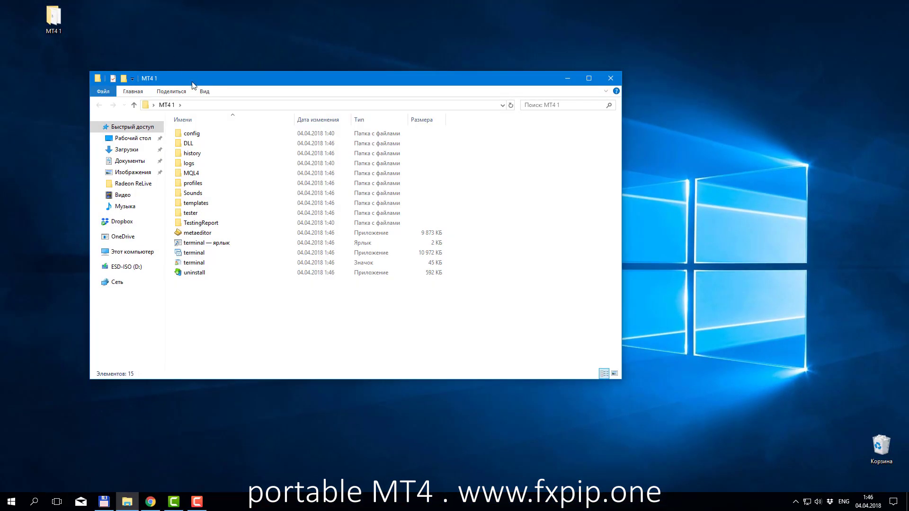
drag(216, 88, 327, 27)
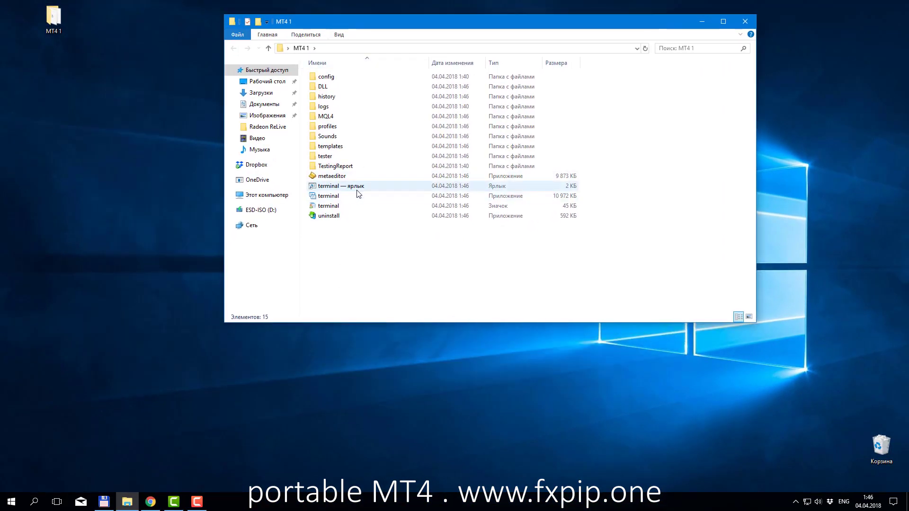
click(350, 188)
key(Delete)
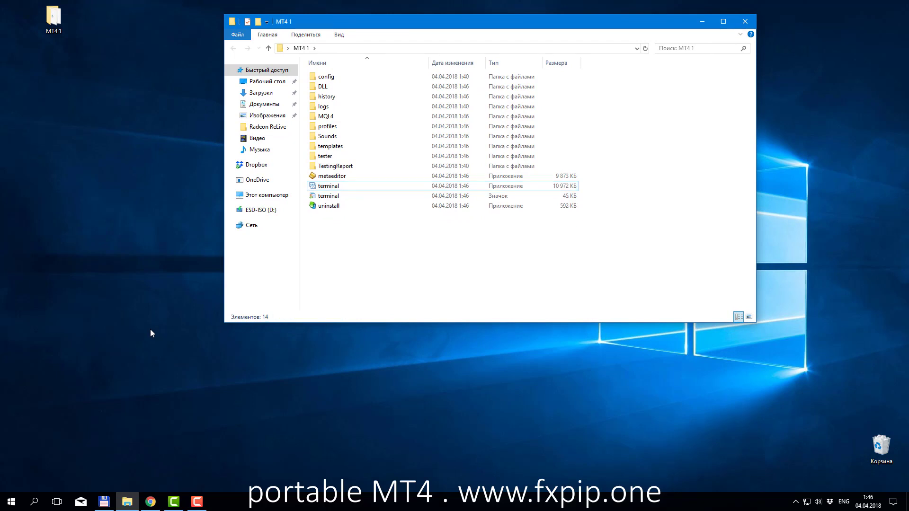
drag(388, 25, 365, 70)
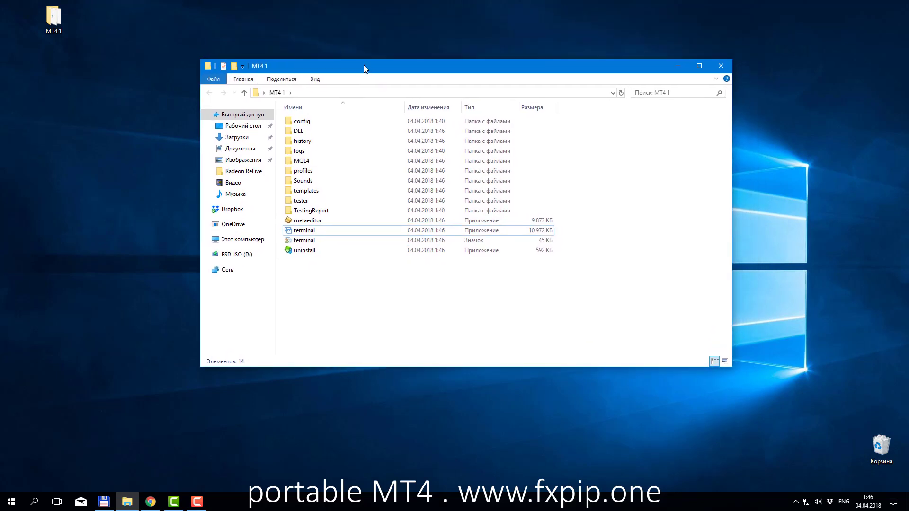
Create a new desktop folder named 'MT4 2'.
right_click(43, 113)
mouse_move(102, 211)
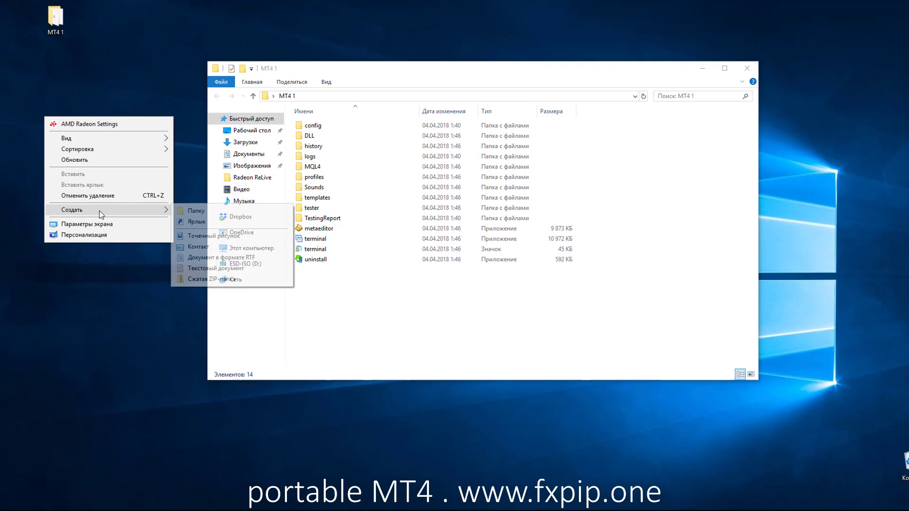
click(204, 204)
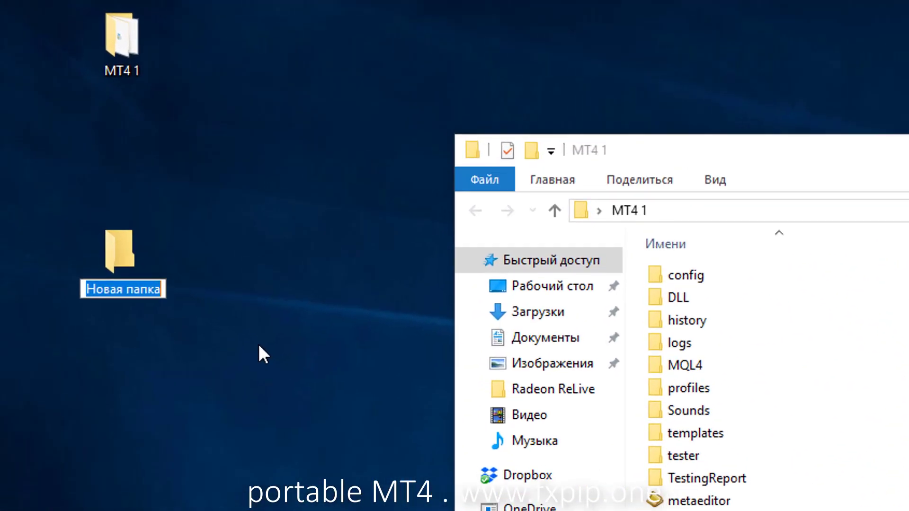
text(MT4 1)
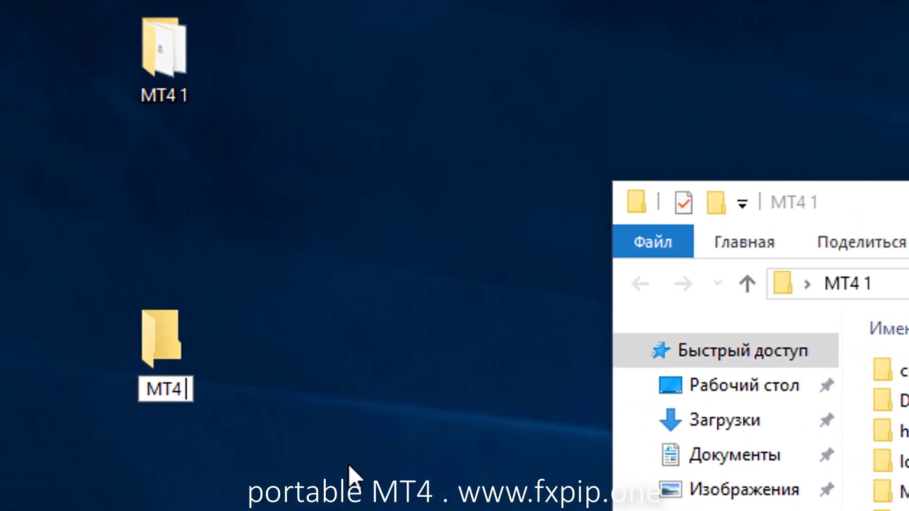
key(BackSpace)
text(2)
key(Return)
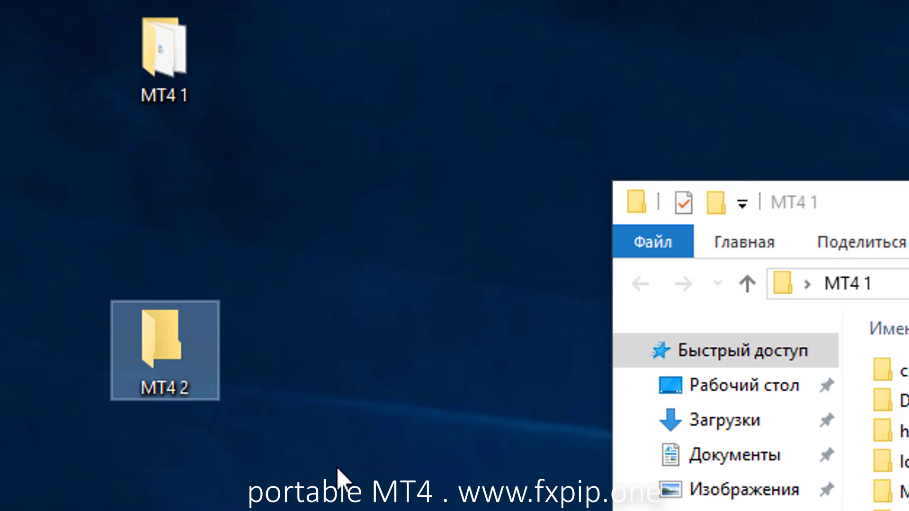
click(337, 478)
Copy all MT4 1 files into MT4 2, then close both folder windows.
click(861, 202)
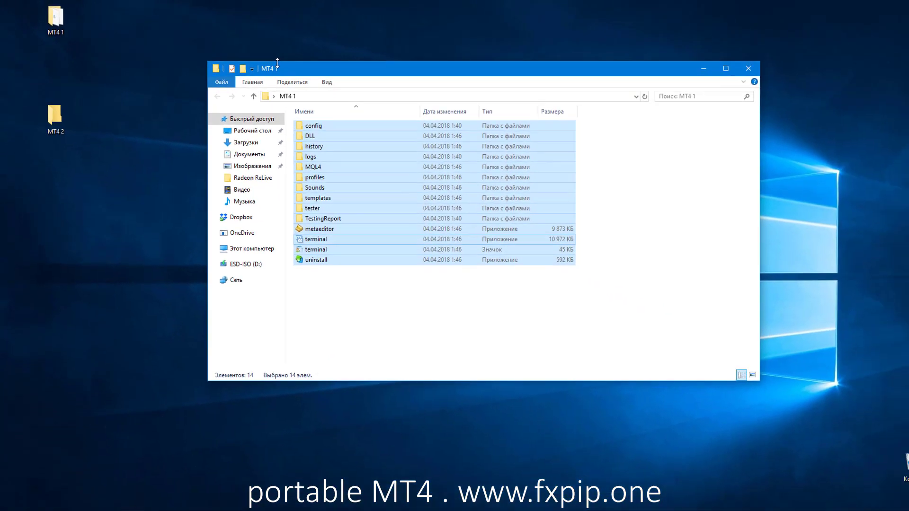
drag(511, 106, 354, 17)
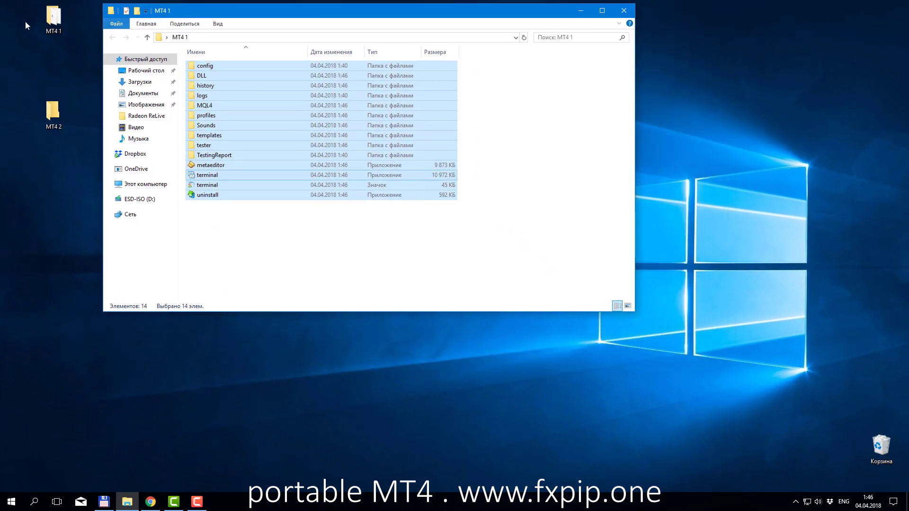
right_click(300, 124)
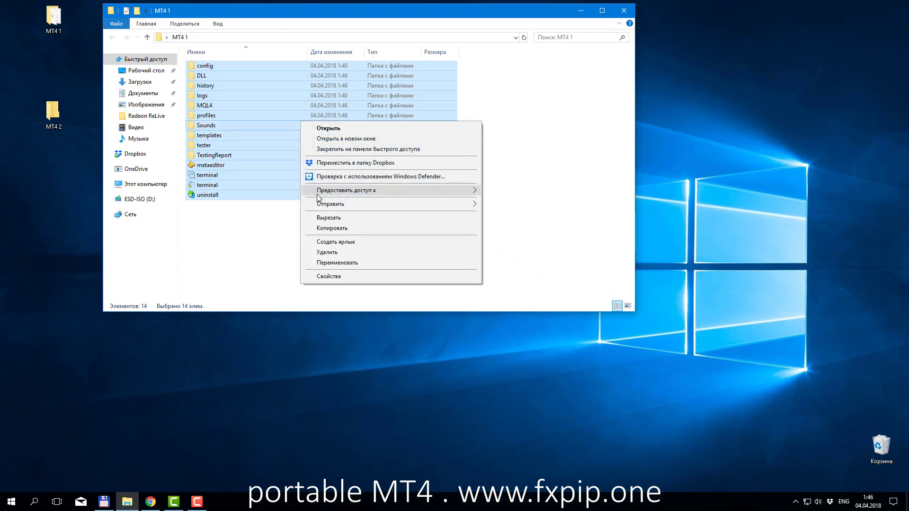
click(327, 230)
double_click(53, 113)
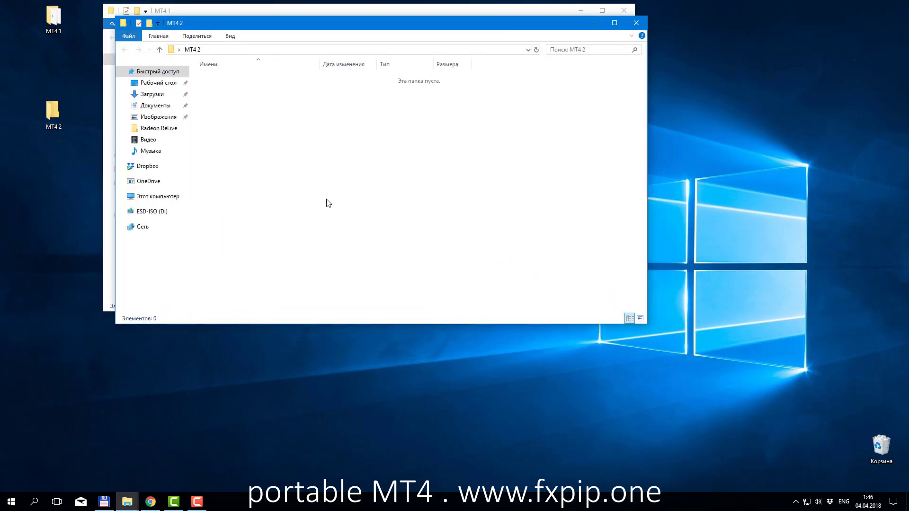
key(ctrl+v)
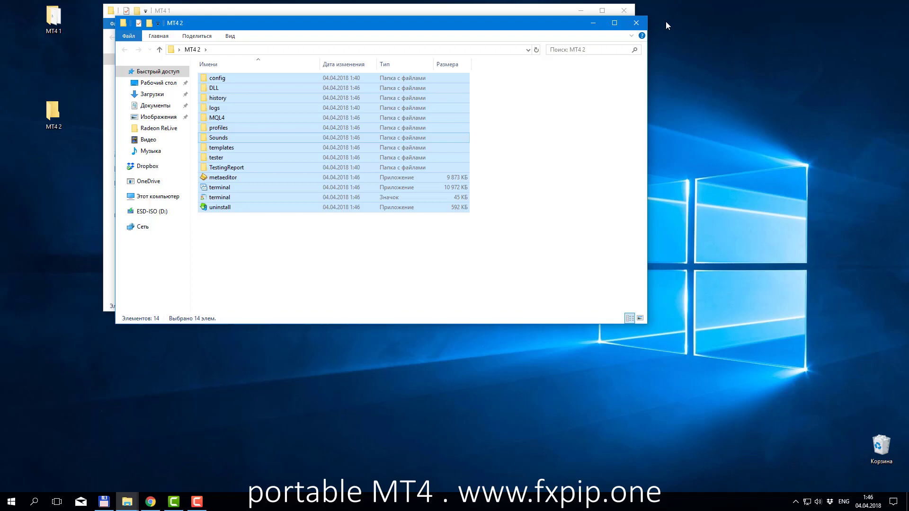
click(636, 23)
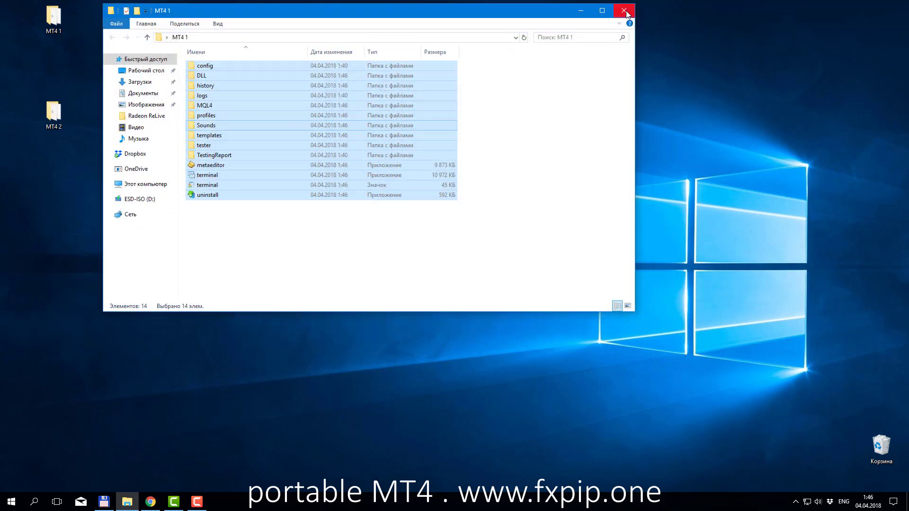
click(625, 11)
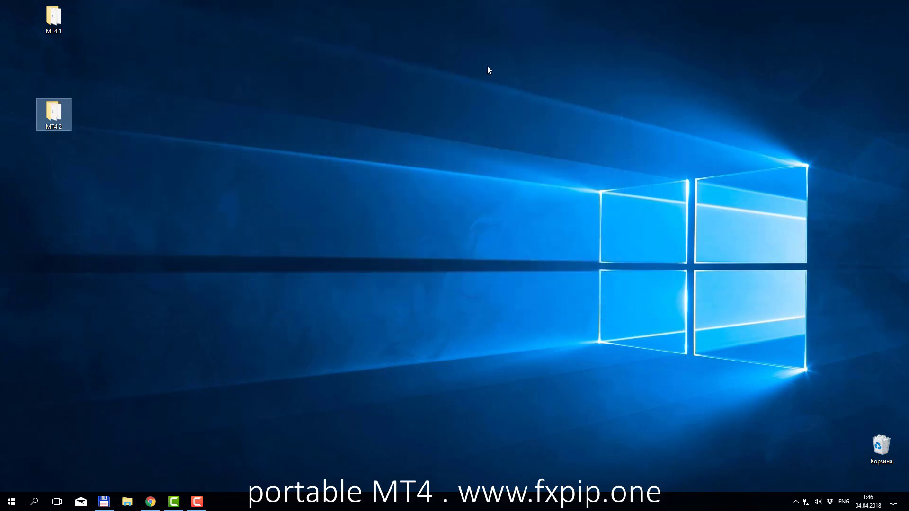
Create a new folder named 'MT4' on Local Disk (C:).
click(132, 503)
click(144, 184)
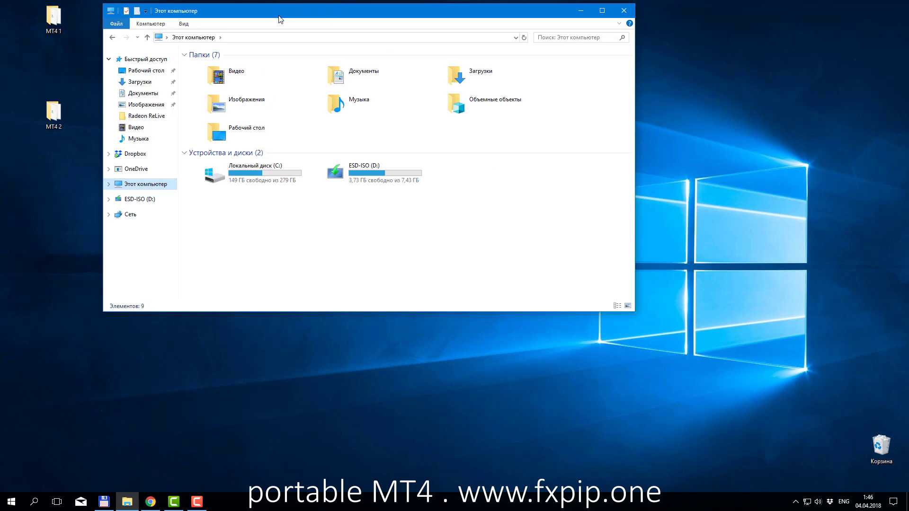
drag(280, 19, 378, 79)
double_click(367, 237)
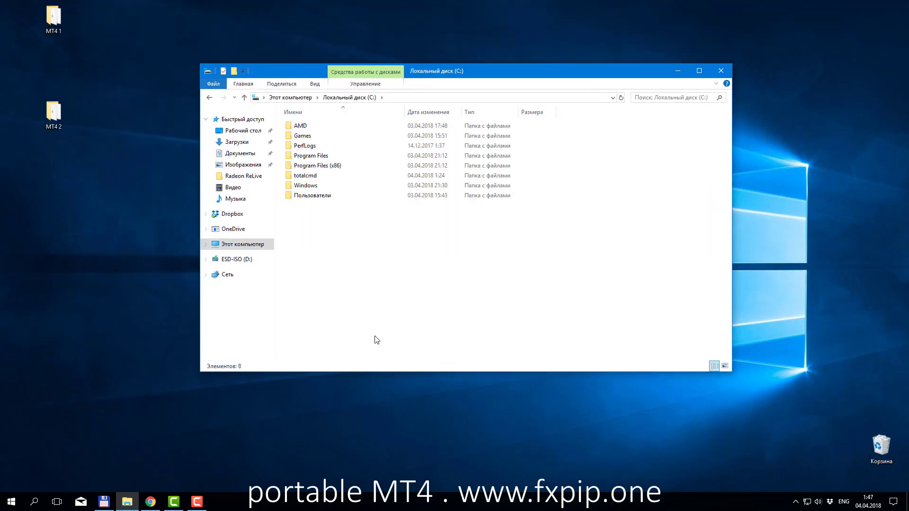
right_click(330, 216)
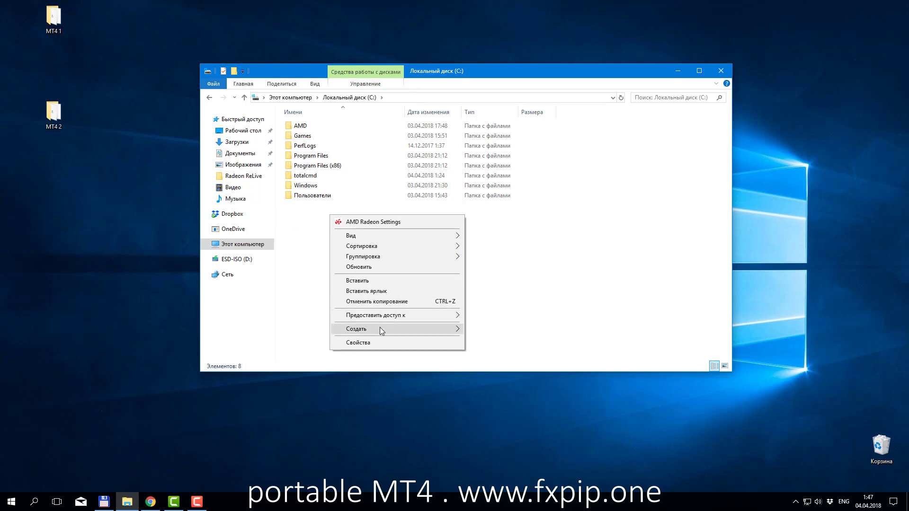
mouse_move(380, 329)
click(481, 328)
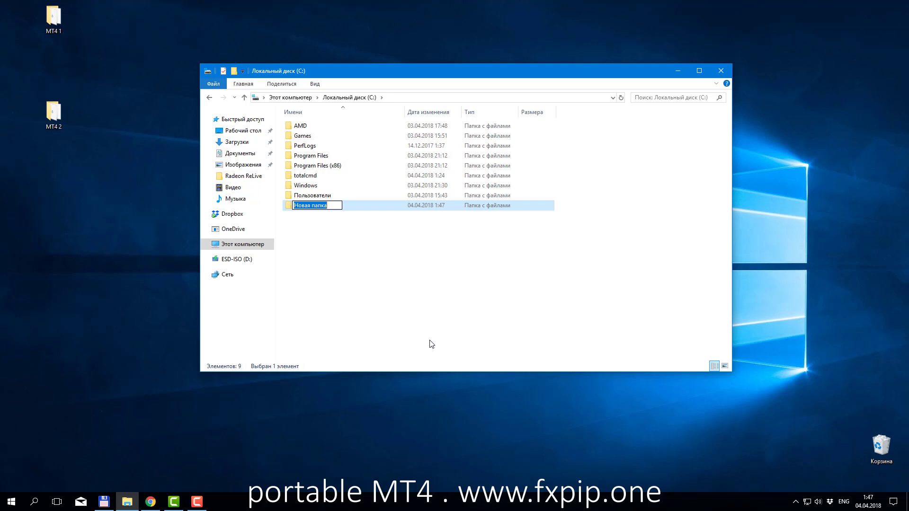
text(MT4)
key(Return)
Move the MT4 1 and MT4 2 desktop folders into C:\MT4.
double_click(317, 208)
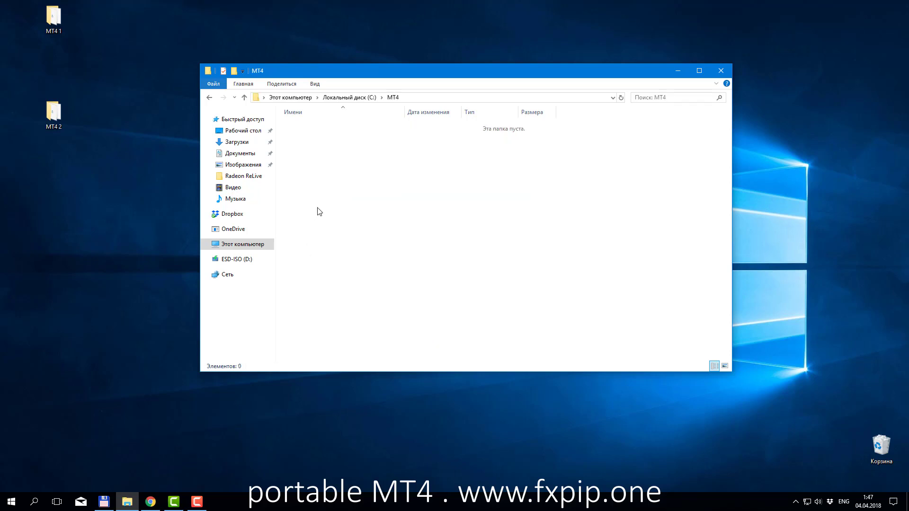
drag(10, 5, 55, 154)
drag(54, 111, 507, 316)
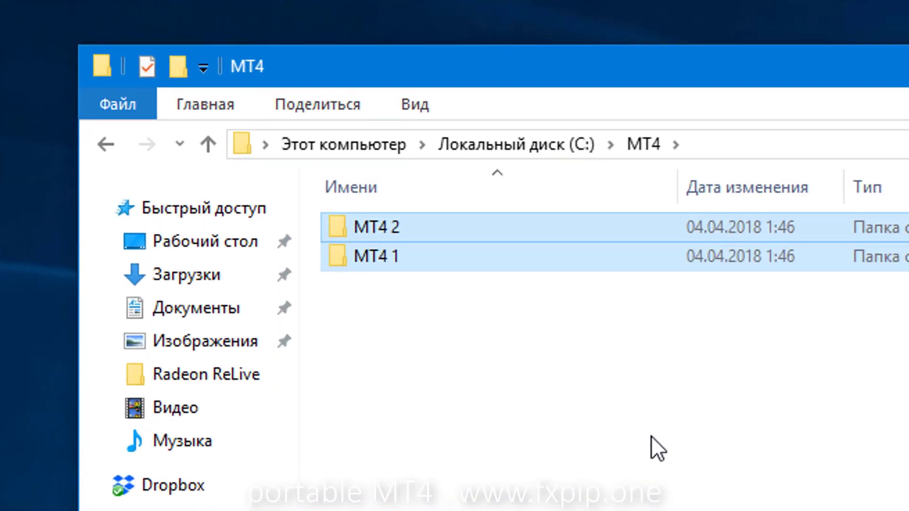
Rename the MT4 1 folder to 'MT4 Tester'.
click(616, 406)
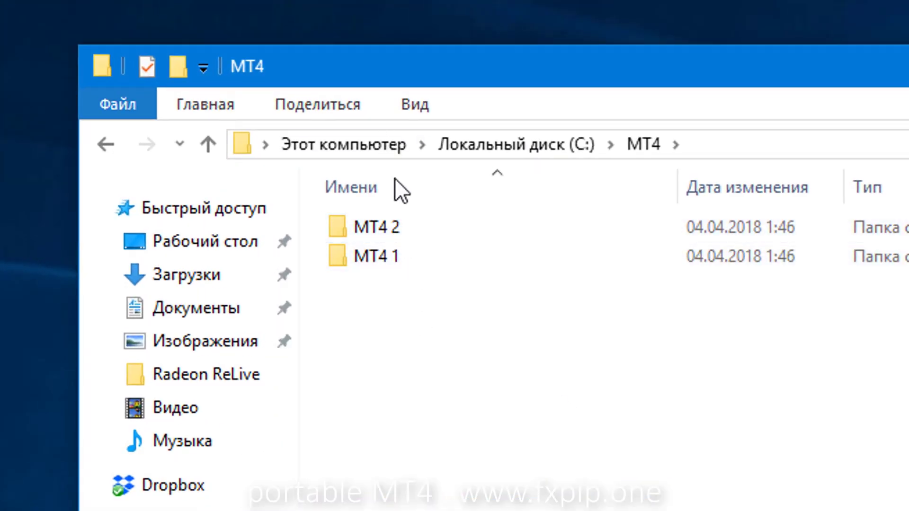
click(404, 263)
click(403, 259)
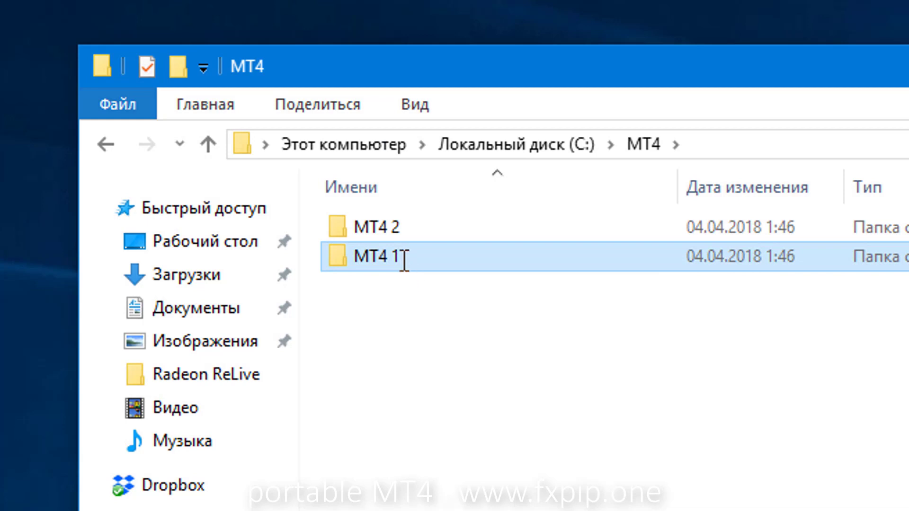
text(M)
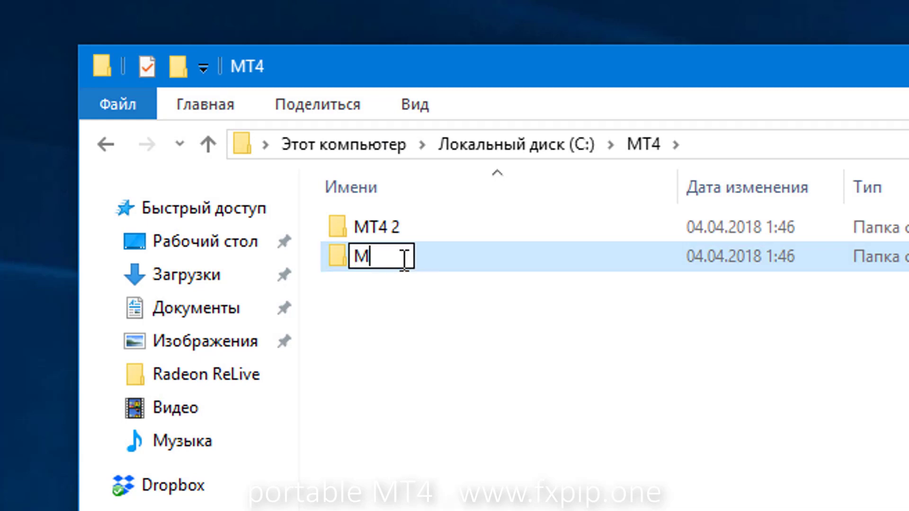
text(T4 Tester)
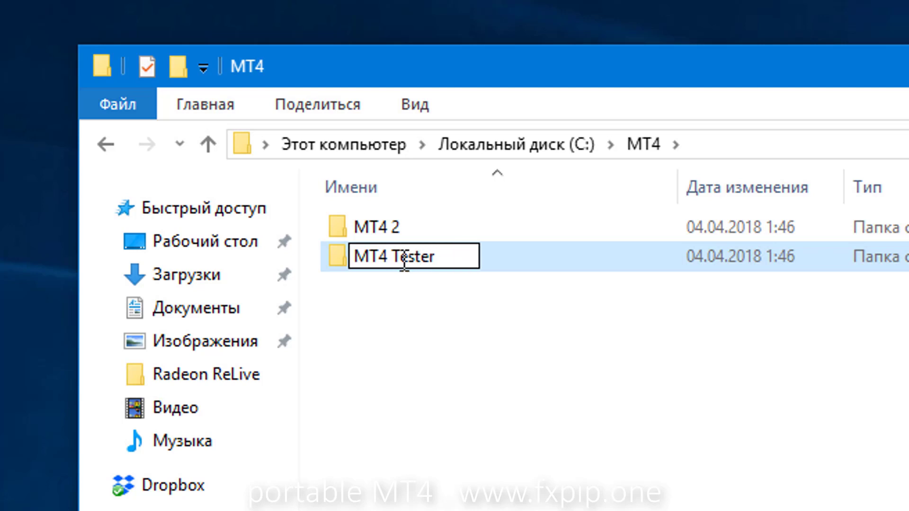
key(Return)
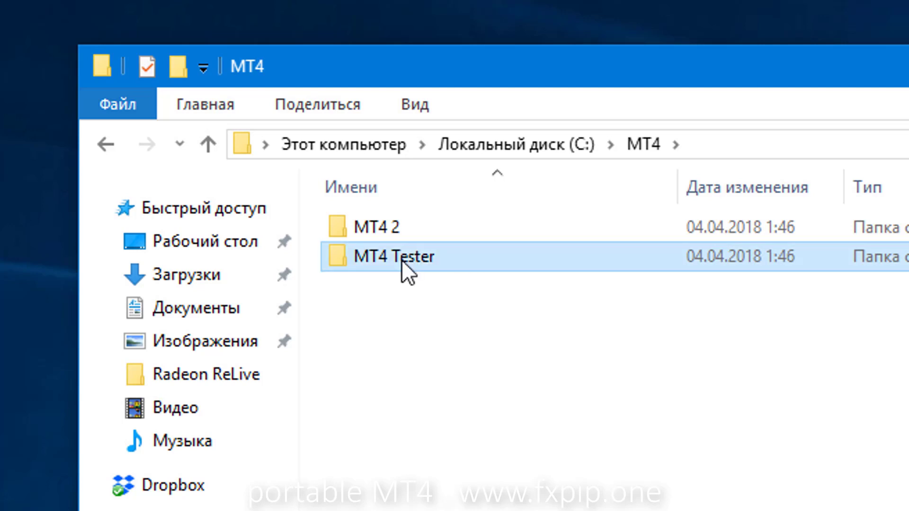
Rename the MT4 2 folder to 'MT4 REAL'.
click(395, 230)
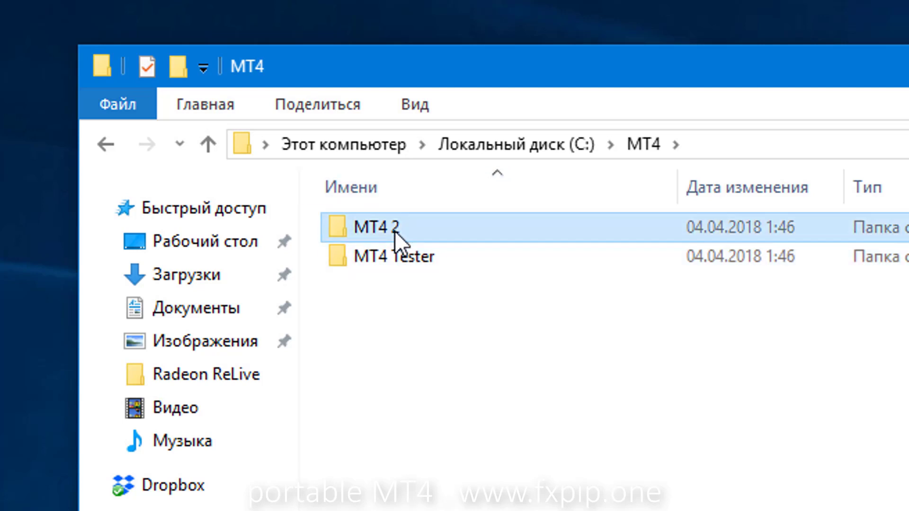
click(405, 229)
click(425, 228)
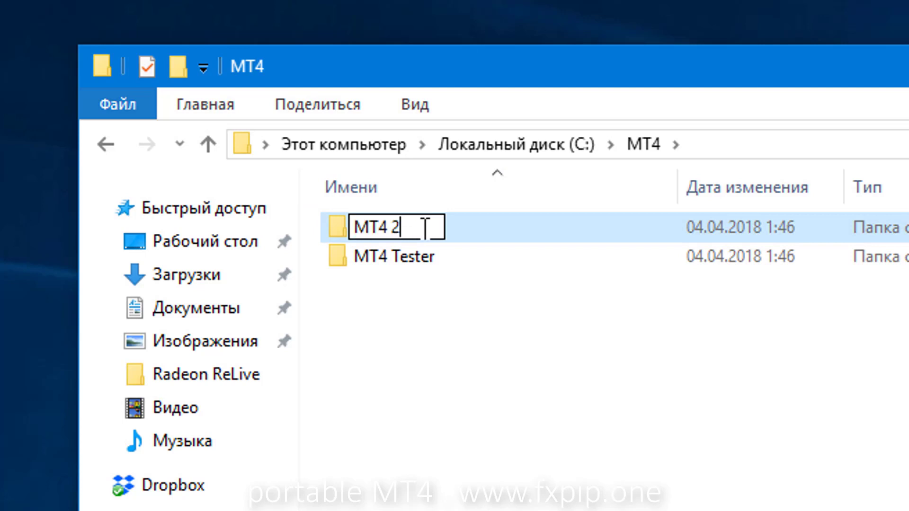
key(BackSpace)
text(REAL)
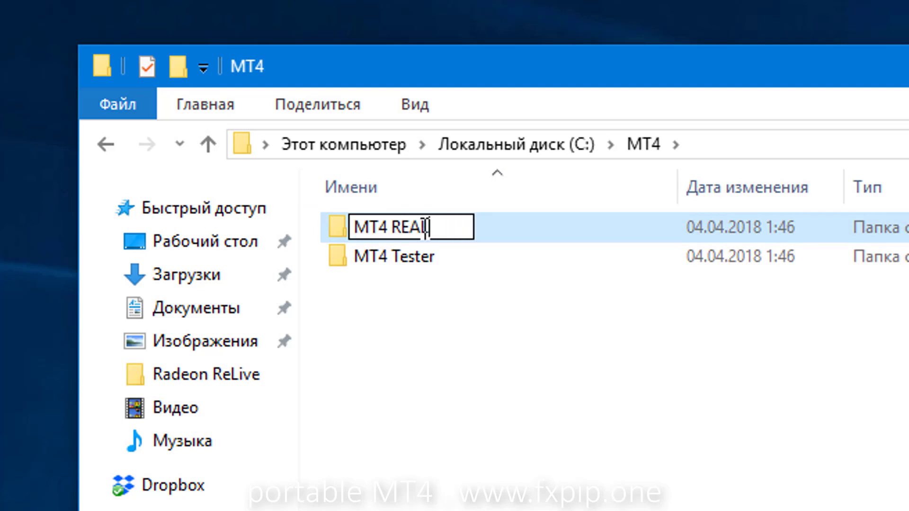
key(Return)
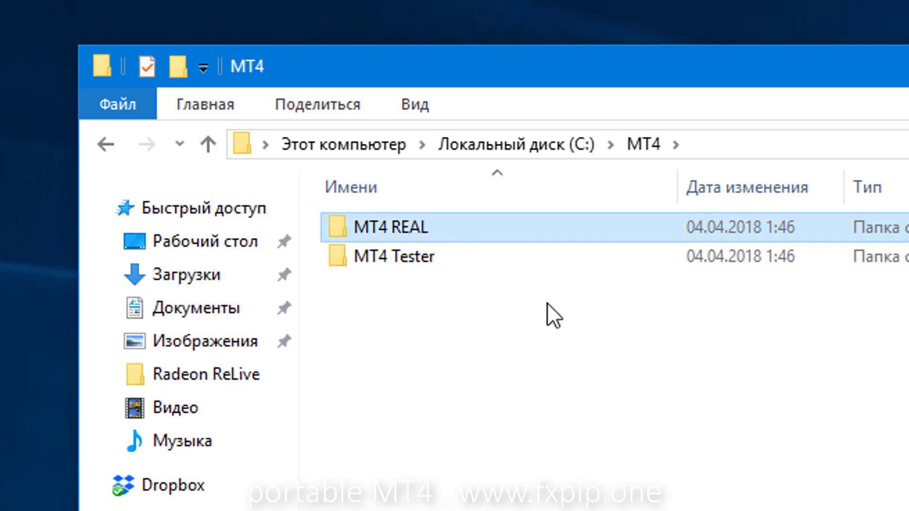
click(547, 316)
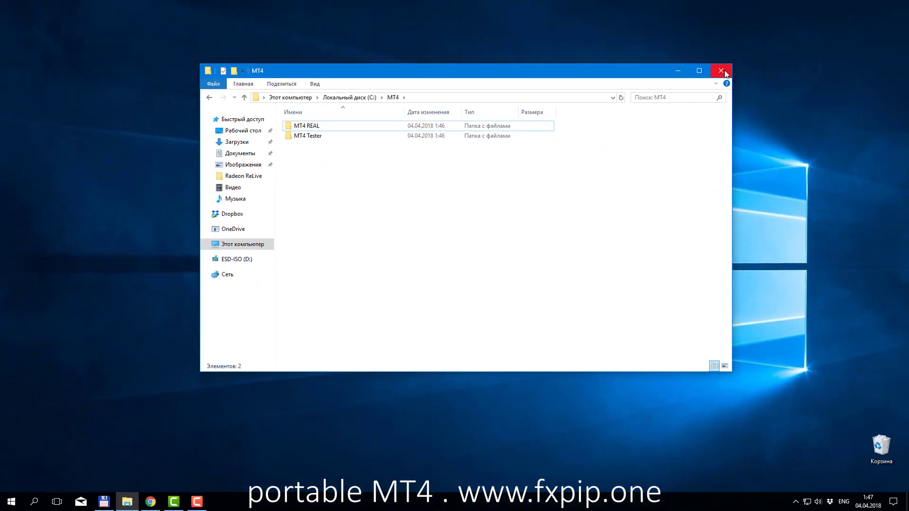
Start a new desktop shortcut and browse into Local Disk C: for its target.
click(719, 76)
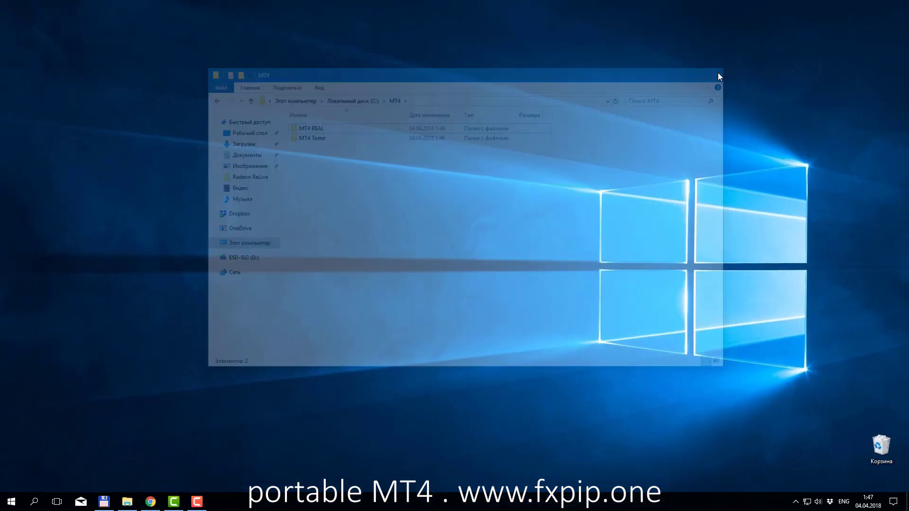
right_click(306, 85)
mouse_move(358, 175)
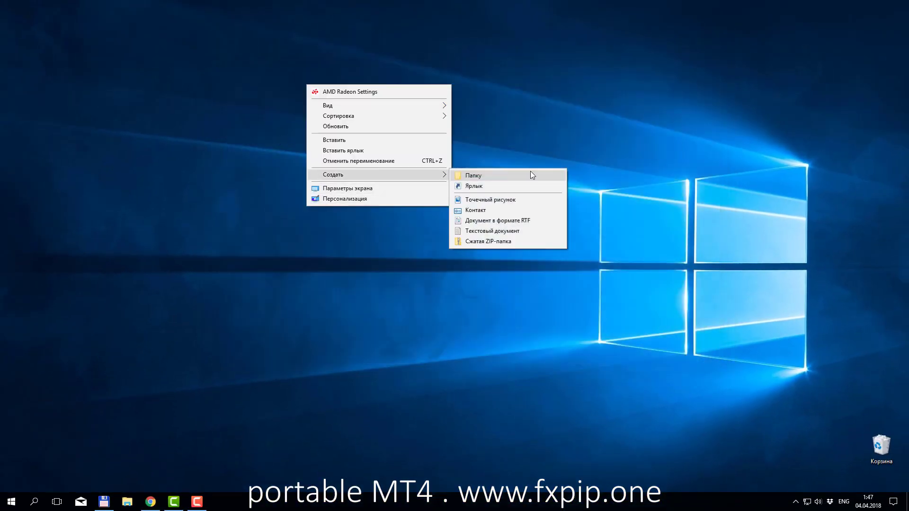
click(473, 186)
click(545, 243)
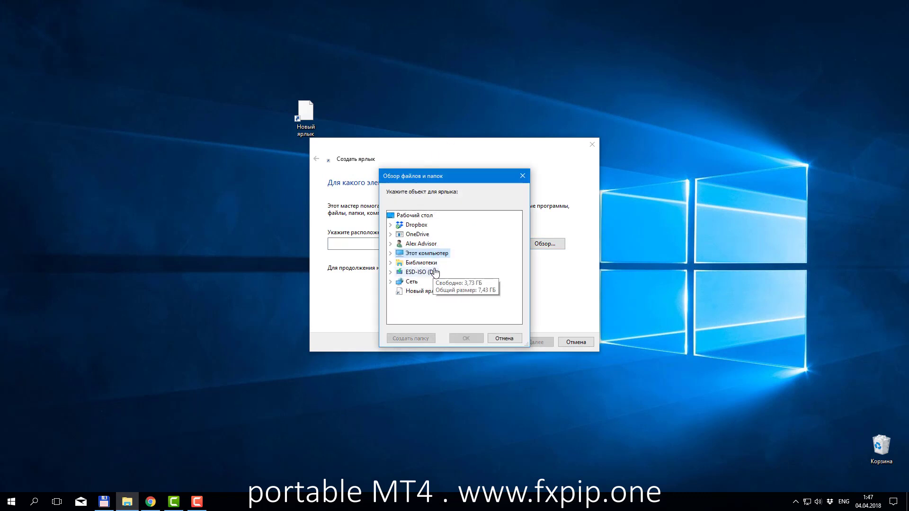
click(424, 254)
scroll(478, 280, down, 3)
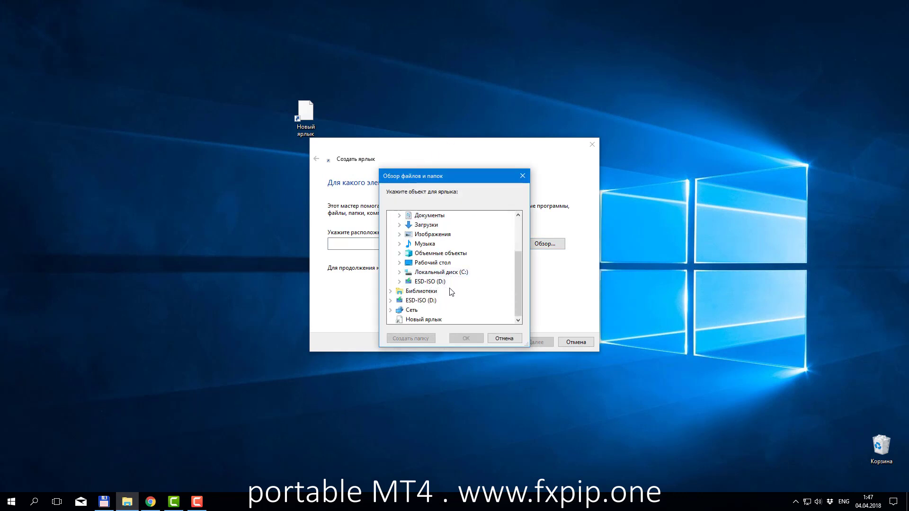
click(458, 275)
Set C:\MT4\MT4 REAL\terminal as the shortcut's target.
scroll(483, 297, down, 1)
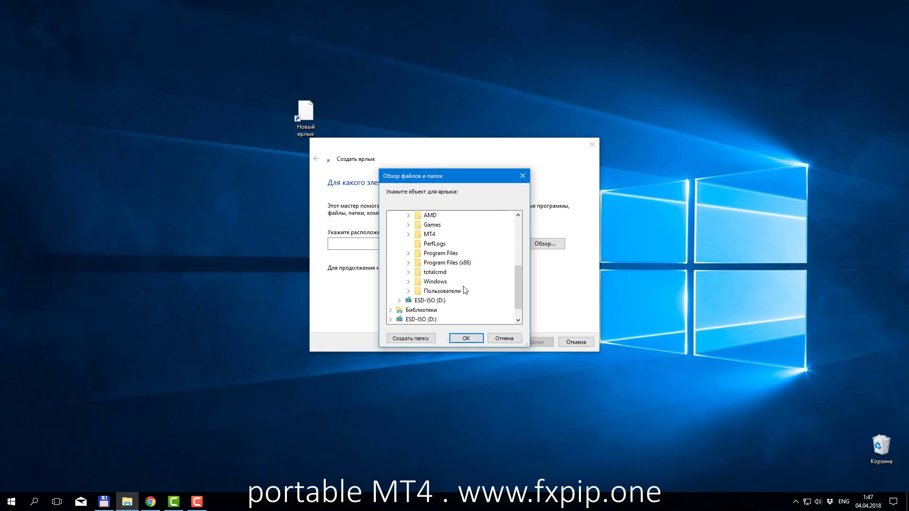
scroll(450, 246, up, 1)
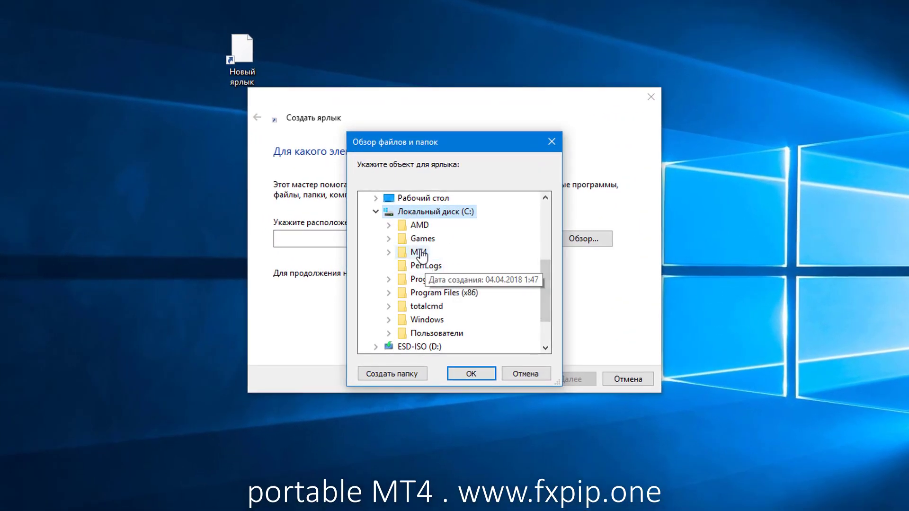
click(424, 252)
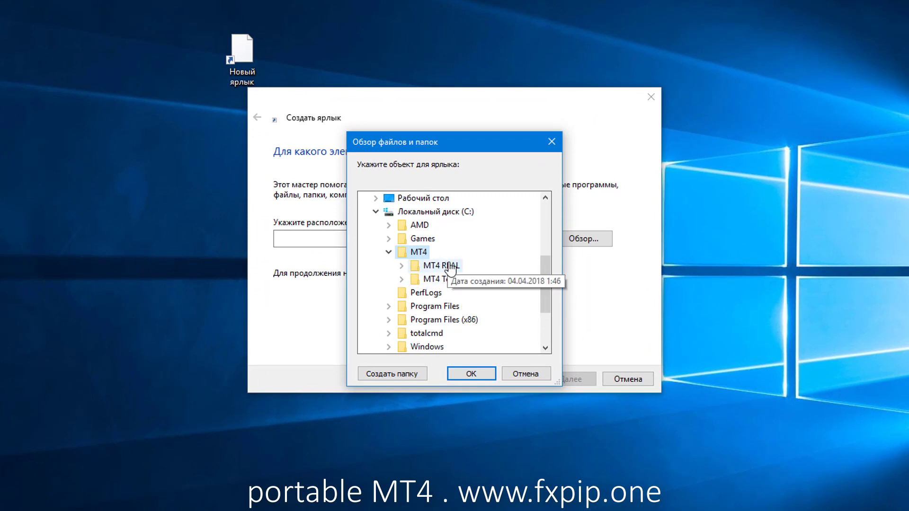
click(447, 267)
scroll(490, 306, down, 2)
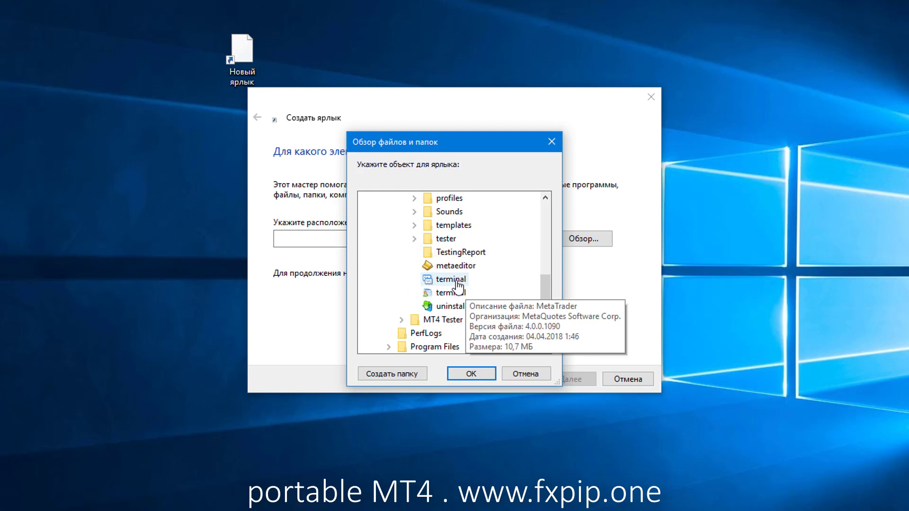
click(441, 282)
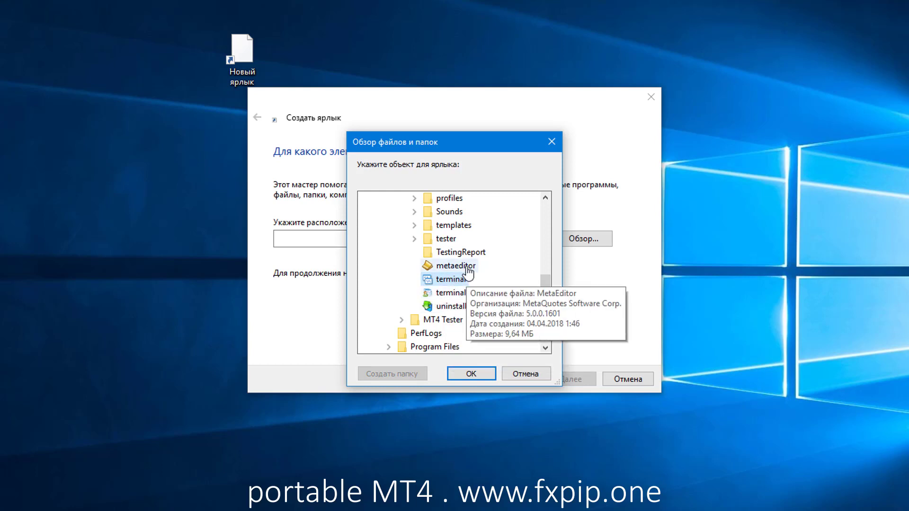
click(475, 373)
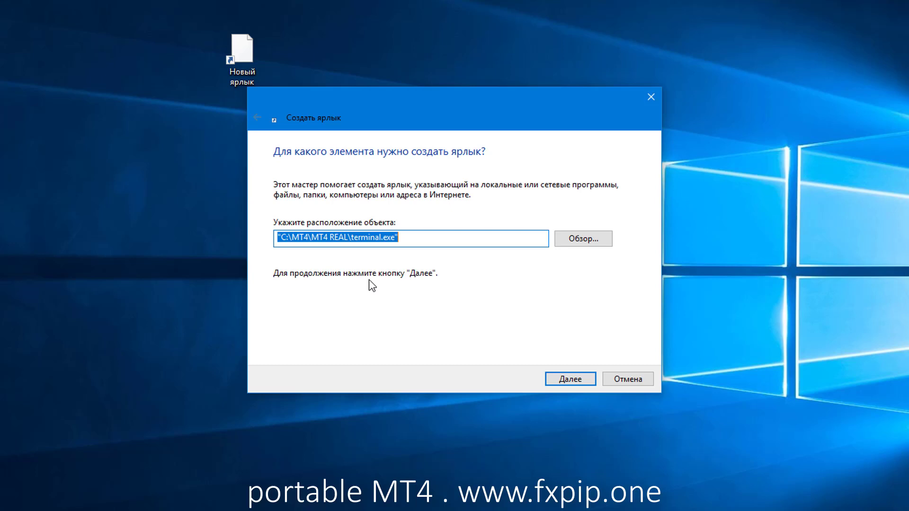
Finish the shortcut wizard and rename the shortcut 'MT4 REAL'.
click(405, 241)
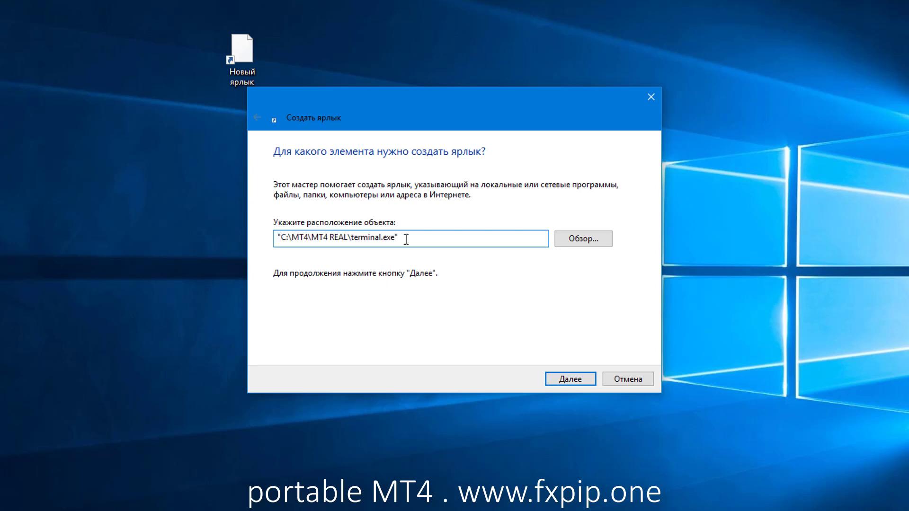
click(570, 379)
click(568, 382)
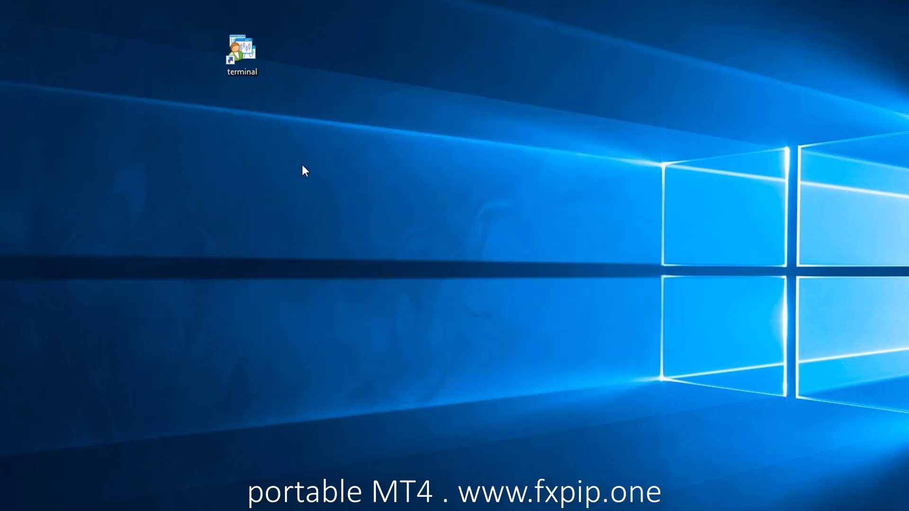
click(242, 73)
click(245, 72)
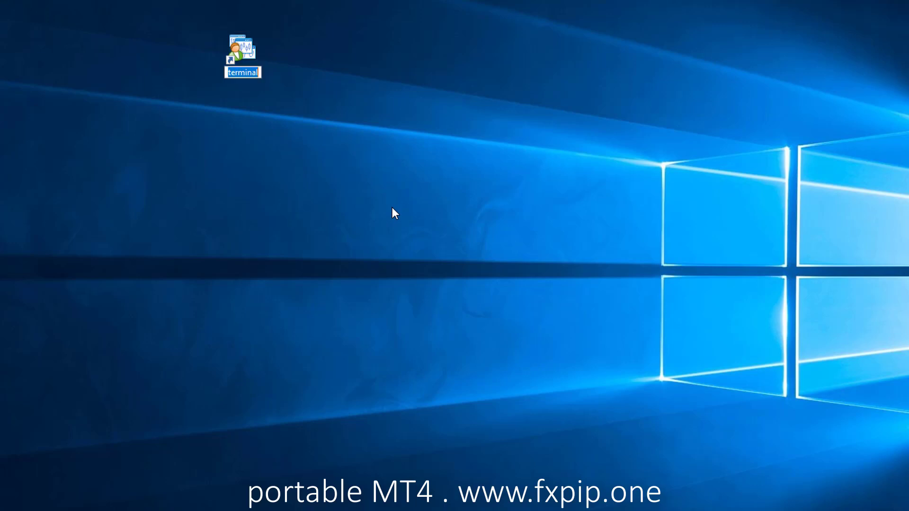
text(MT4)
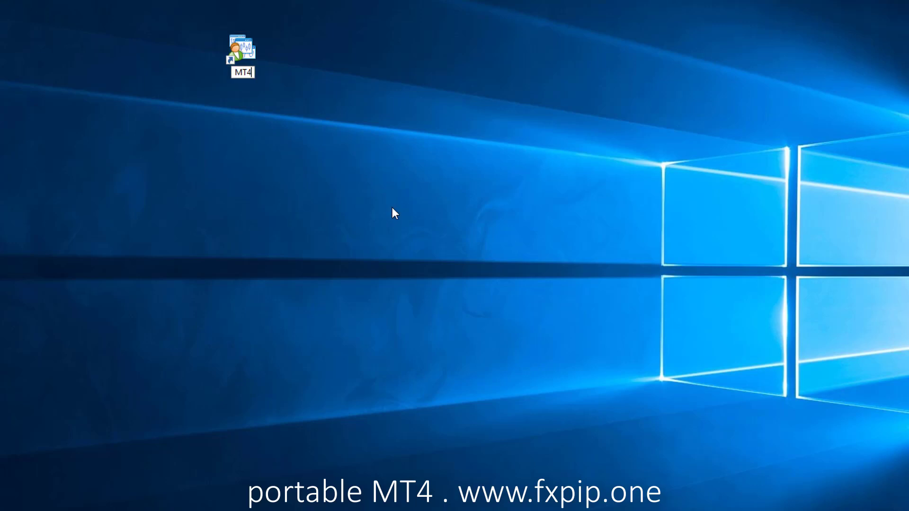
text( REAL)
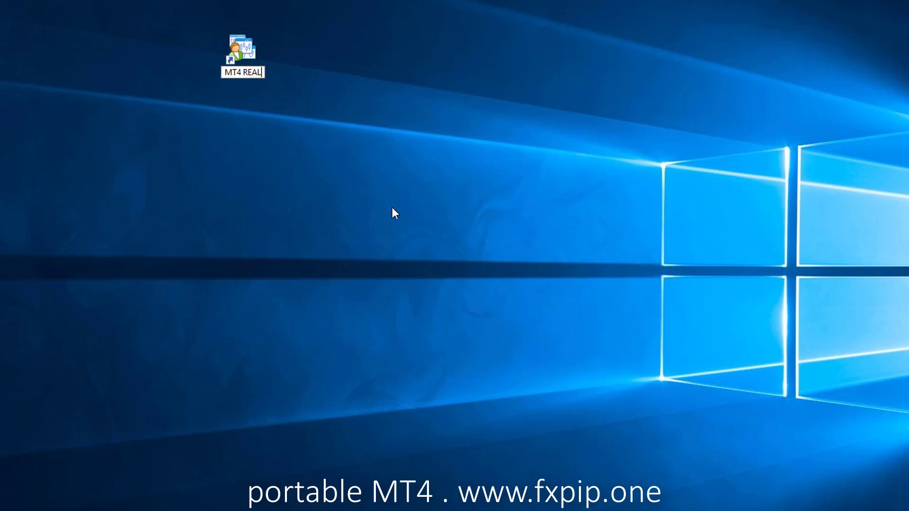
key(Return)
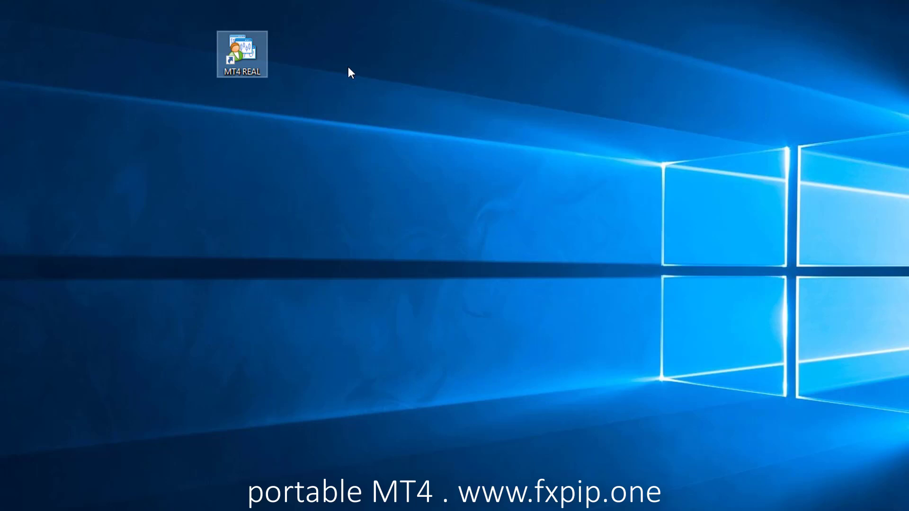
Append ' /portable' to the MT4 REAL shortcut's target in Properties and apply it.
right_click(244, 61)
click(270, 343)
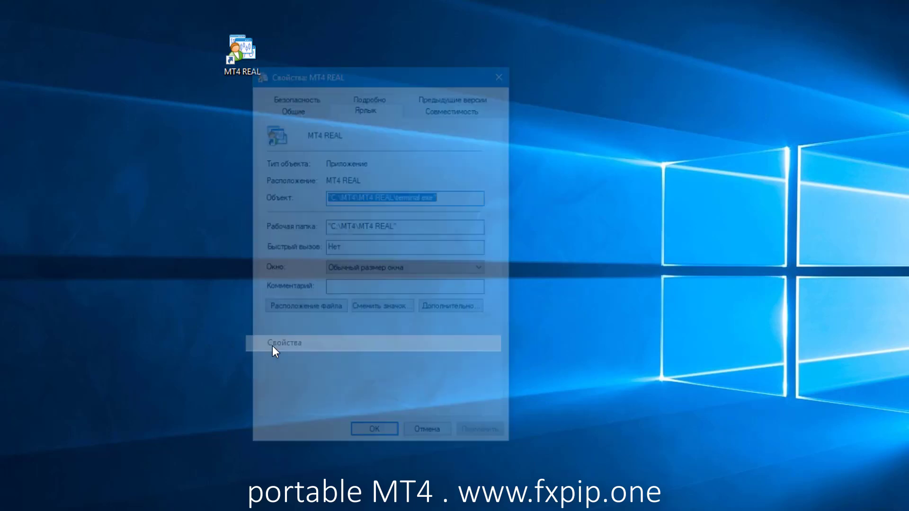
drag(456, 76, 558, 61)
click(559, 180)
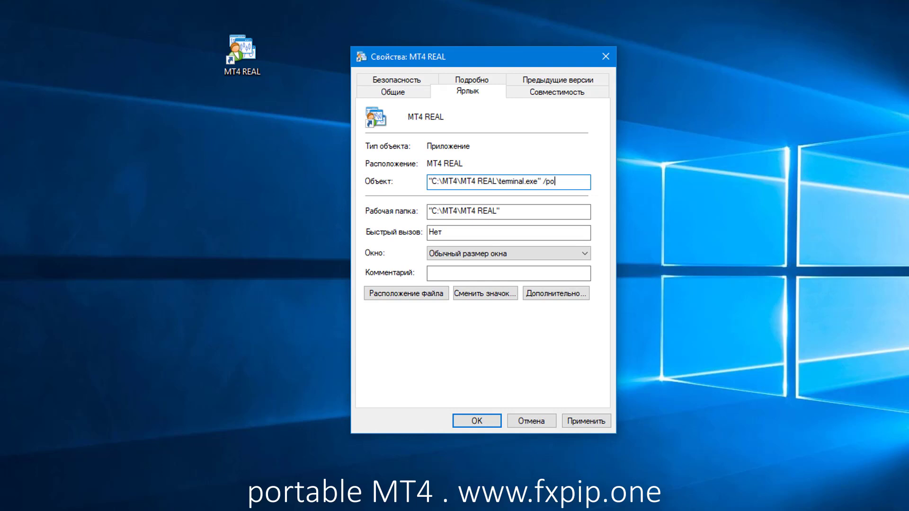
text(table)
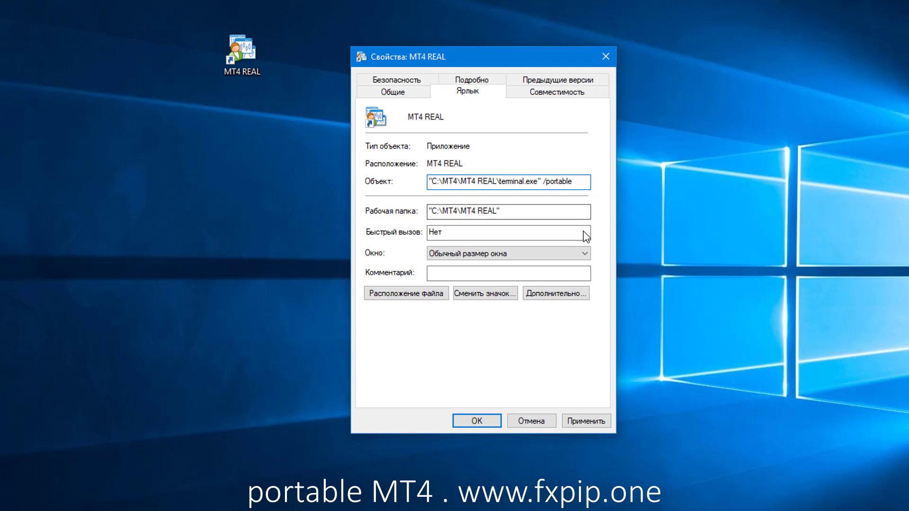
drag(575, 181, 541, 186)
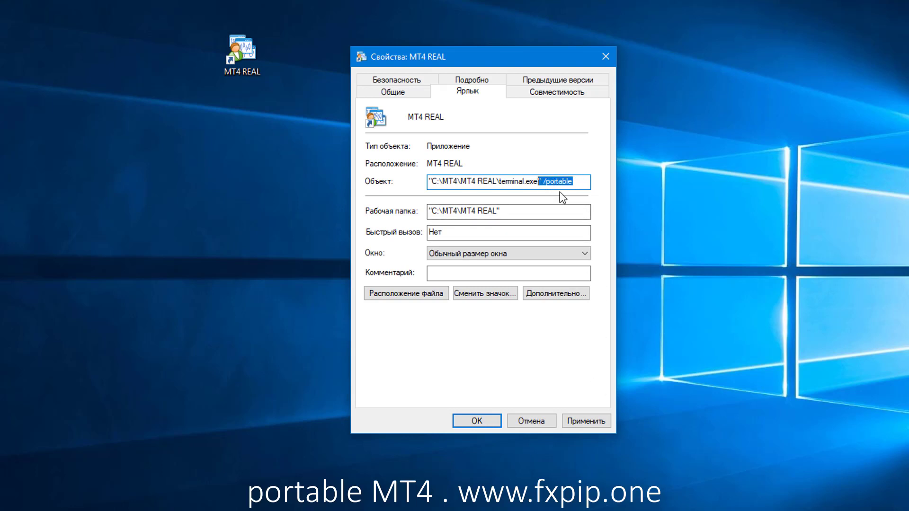
drag(573, 181, 543, 185)
click(586, 421)
click(494, 423)
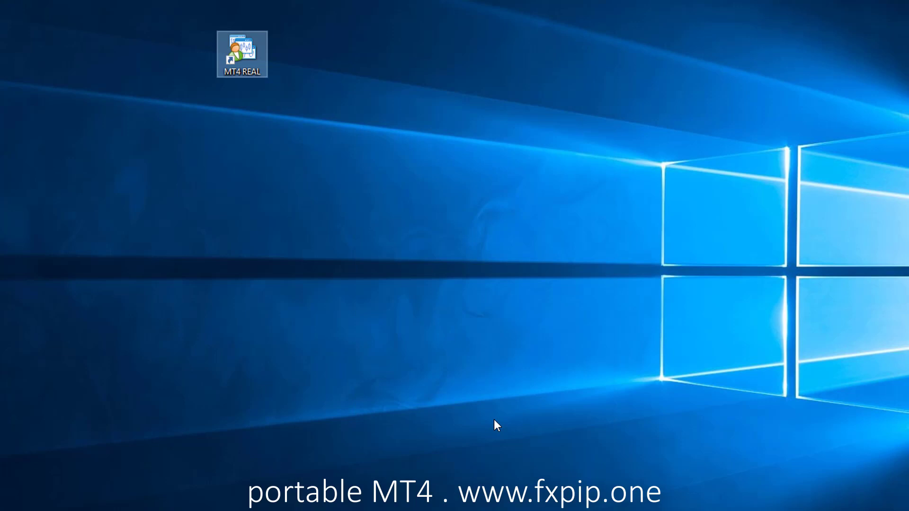
Start a new desktop shortcut targeting C:\MT4\MT4 Tester\terminal.
right_click(342, 163)
mouse_move(371, 184)
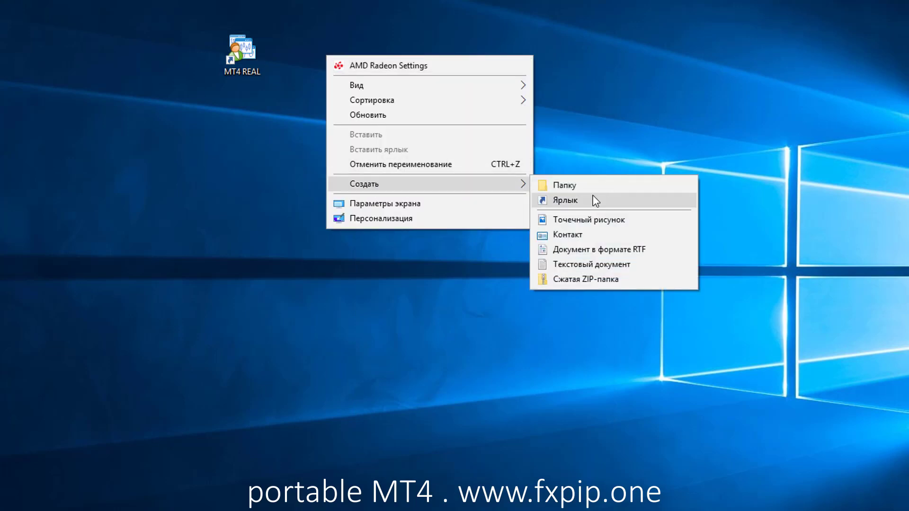
click(595, 201)
click(601, 238)
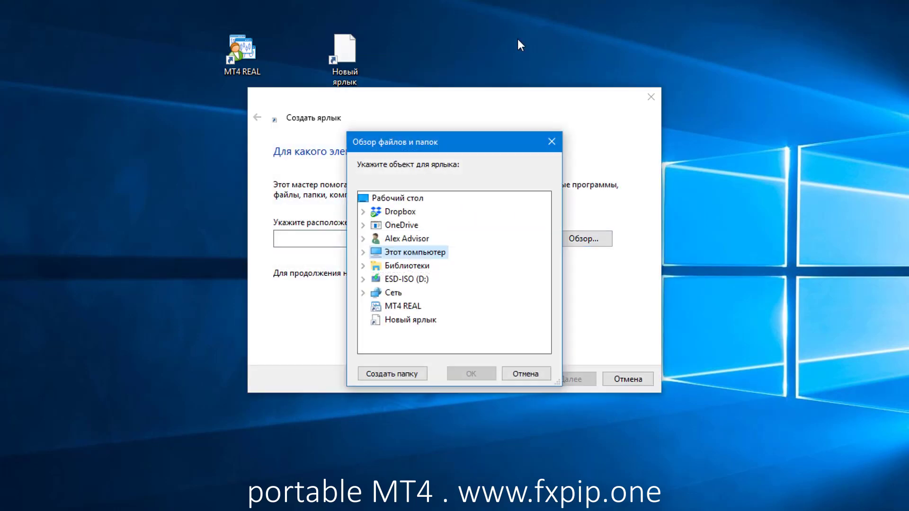
double_click(415, 255)
double_click(441, 334)
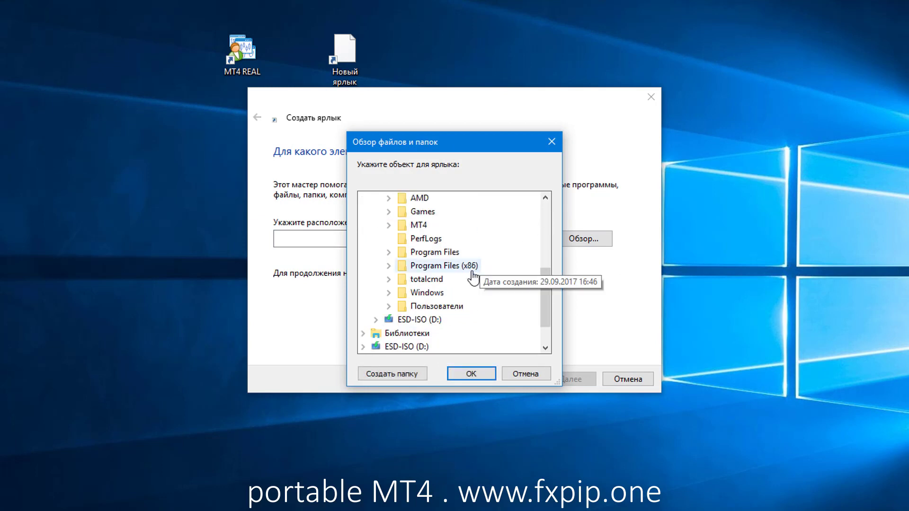
double_click(419, 225)
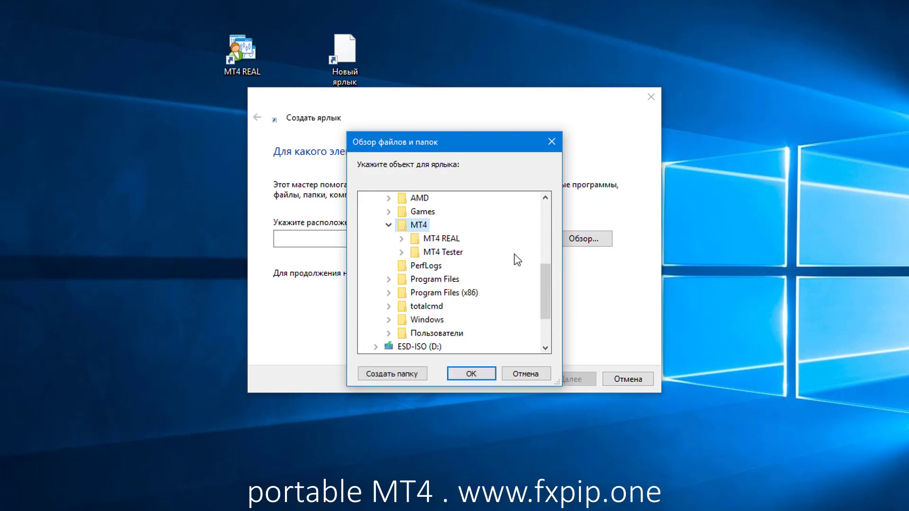
double_click(443, 251)
scroll(521, 308, down, 2)
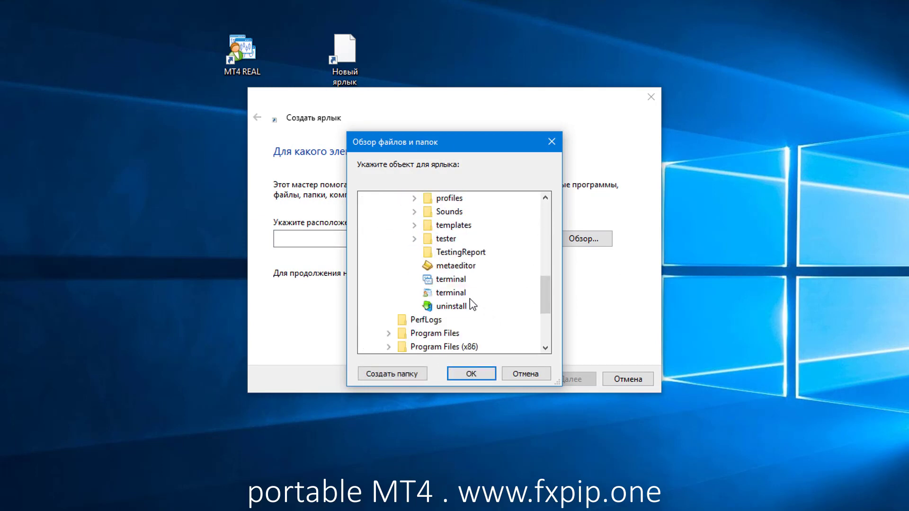
click(449, 282)
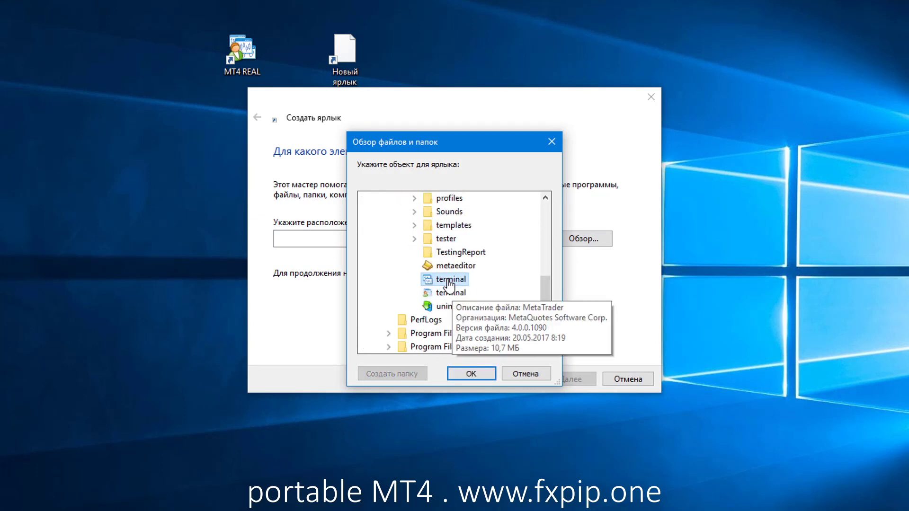
click(472, 373)
Add the /portable switch to the end of the target path.
click(478, 238)
text(/portable)
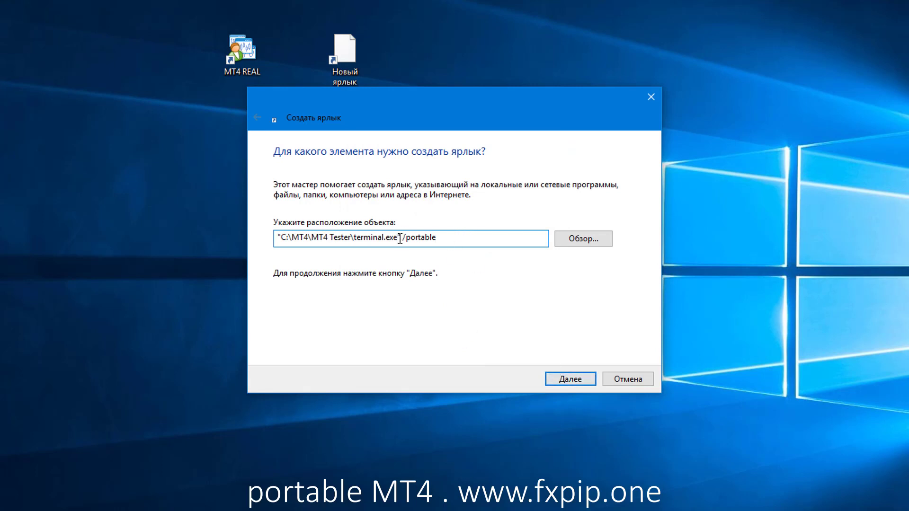
drag(461, 238, 401, 240)
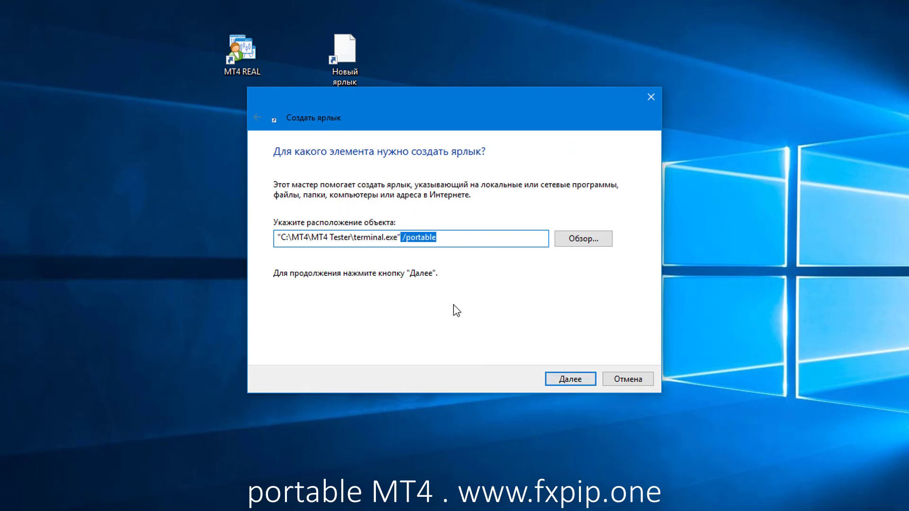
click(404, 241)
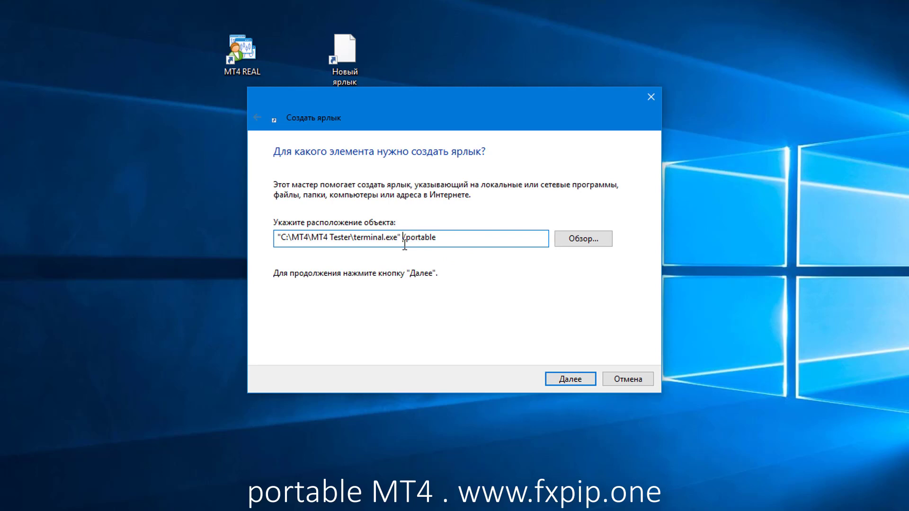
Finish the wizard and rename the shortcut 'MT4 TESTER'.
click(561, 379)
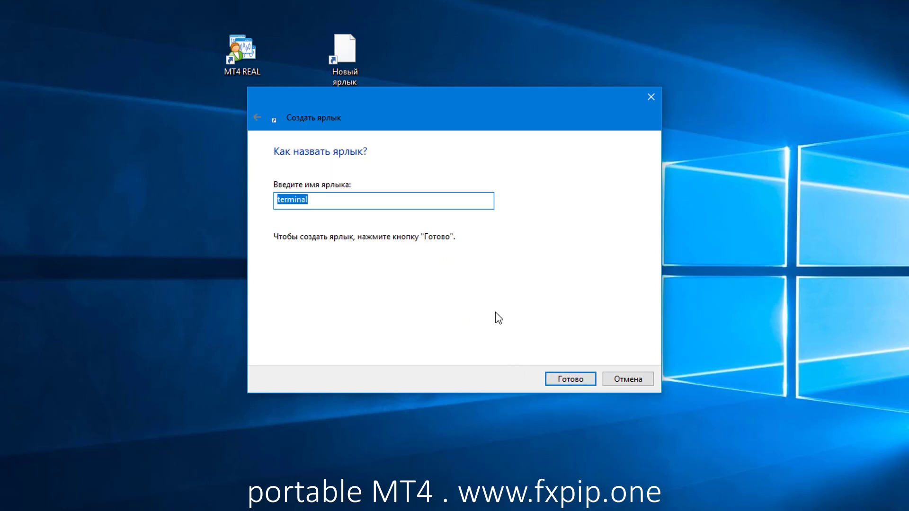
click(563, 378)
click(340, 67)
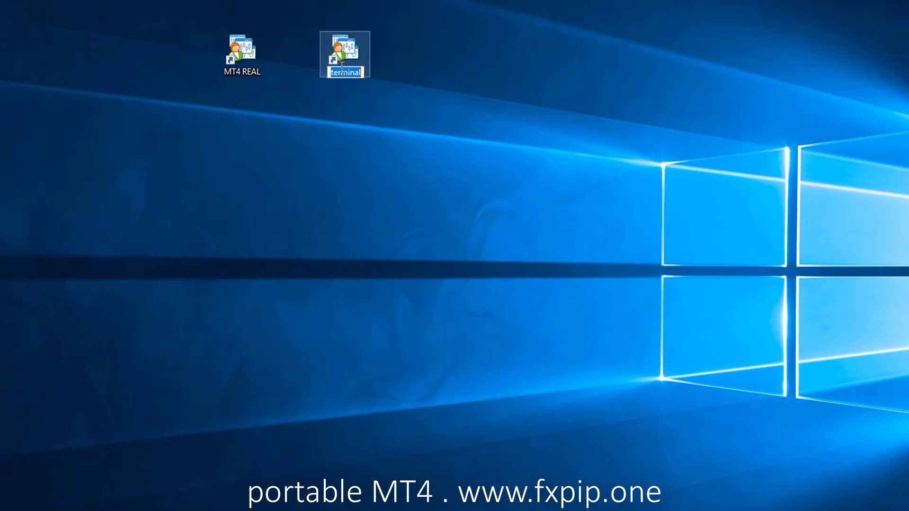
text(MT4 TESTER)
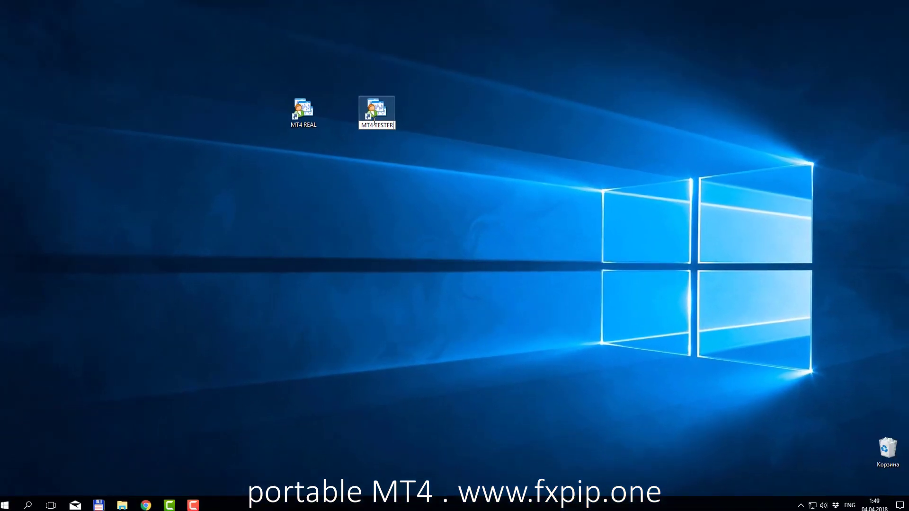
key(Return)
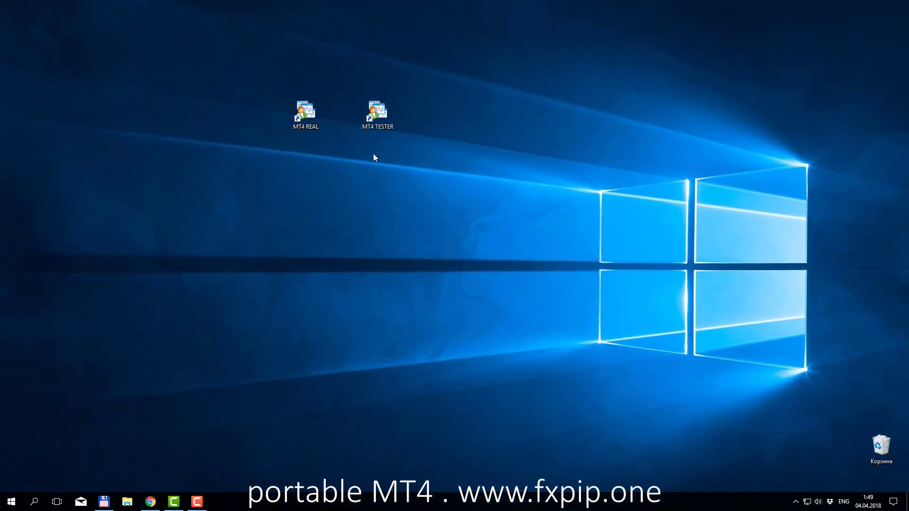
Launch MetaTrader 4 from MT4 REAL, close the server and login dialogs, and open File.
click(293, 115)
double_click(365, 106)
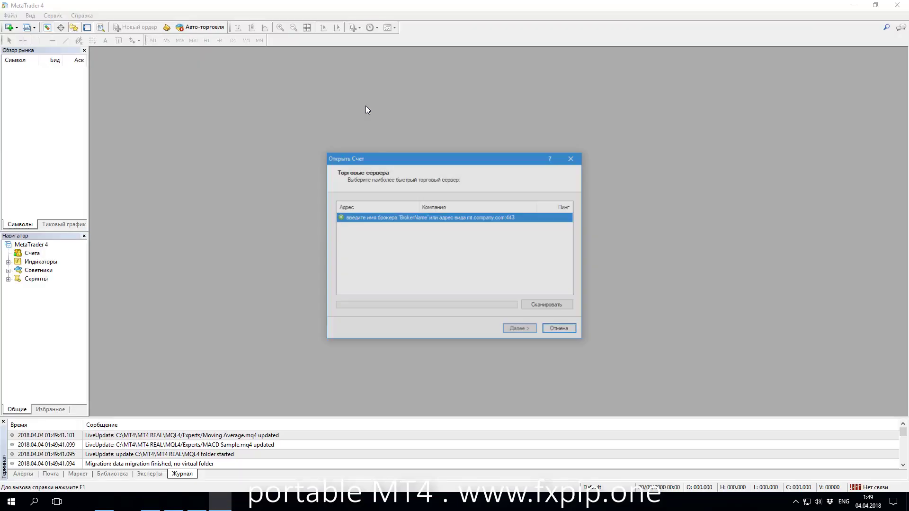
click(573, 158)
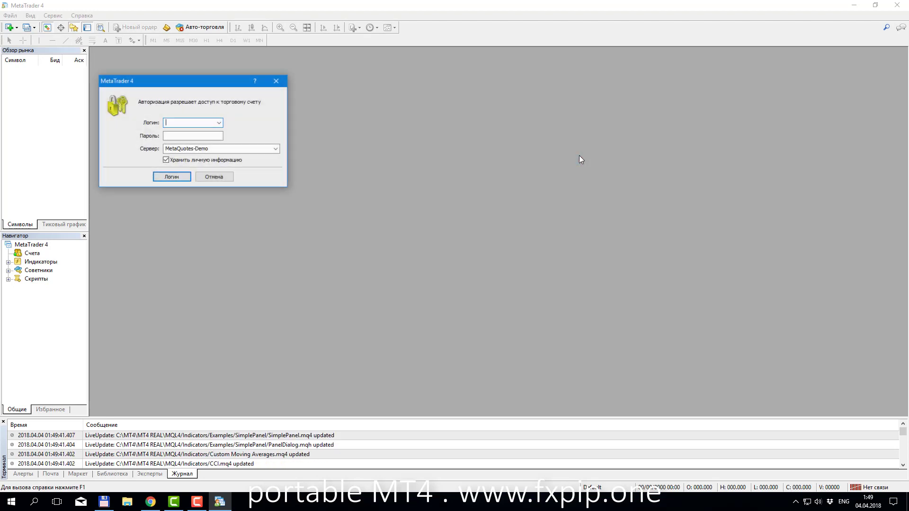
click(275, 83)
click(10, 15)
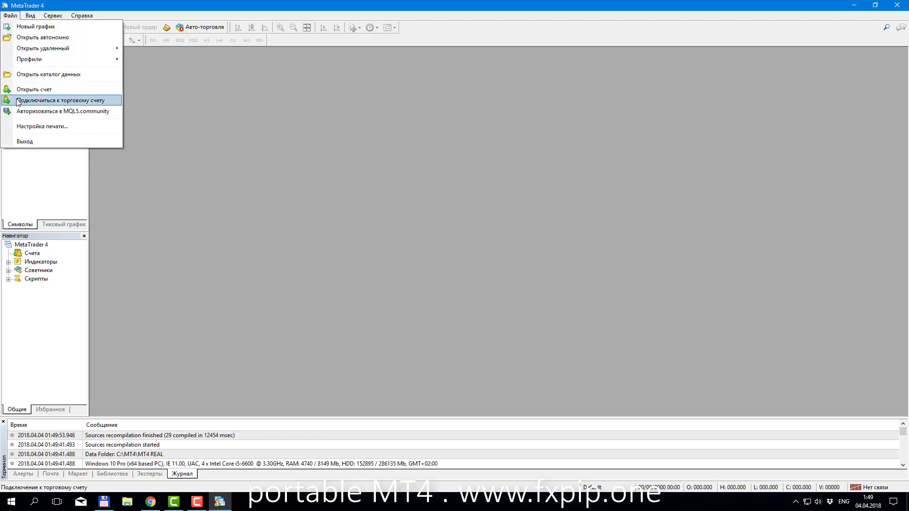
View the C:\MT4\MT4 REAL data folder from MetaTrader 4, then close it and the terminal.
click(137, 112)
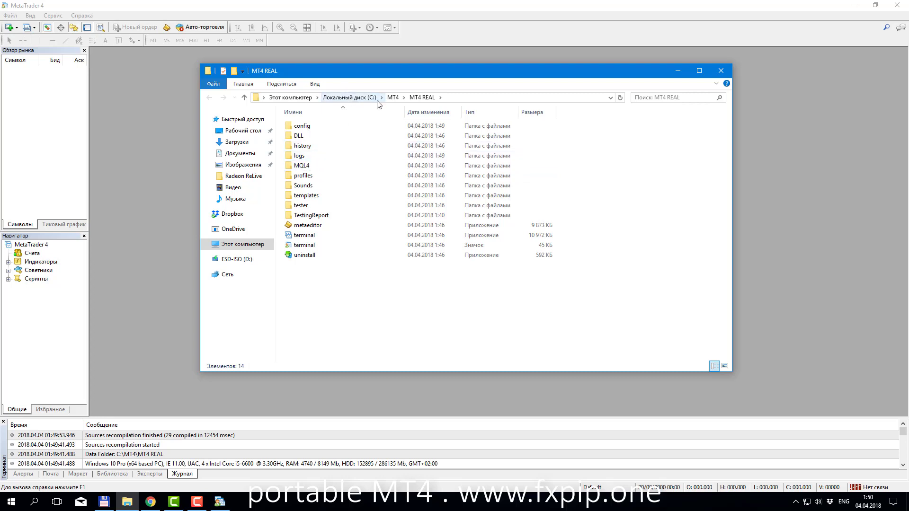
click(721, 70)
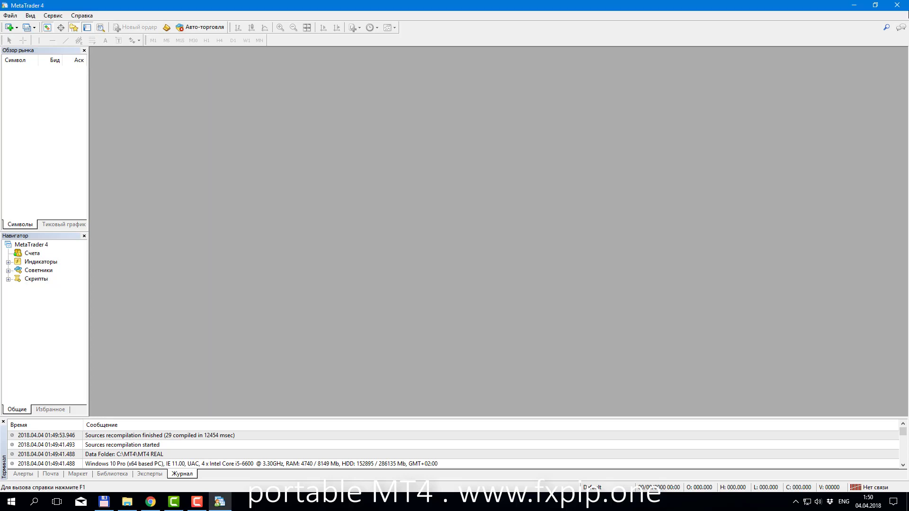
click(905, 7)
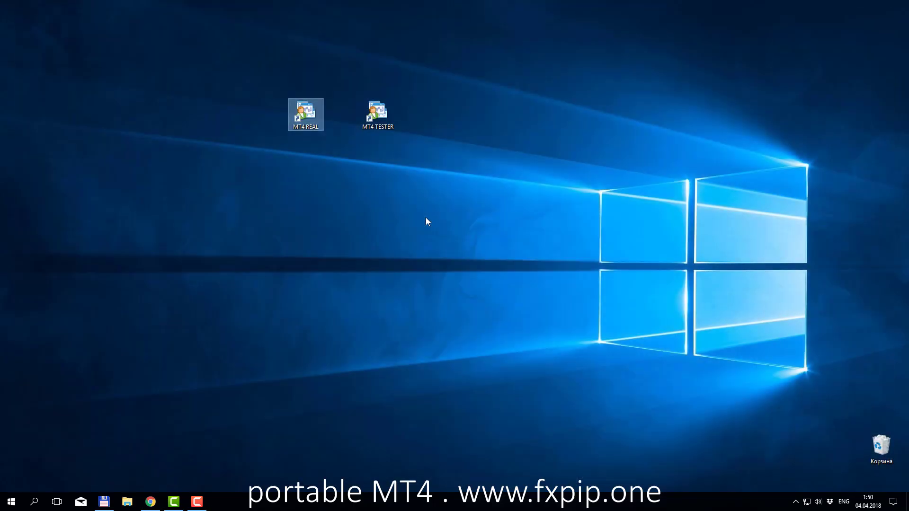
Browse This PC > Local Disk (C:) > MT4 > MT4 REAL and run terminal.exe directly.
click(127, 502)
click(244, 244)
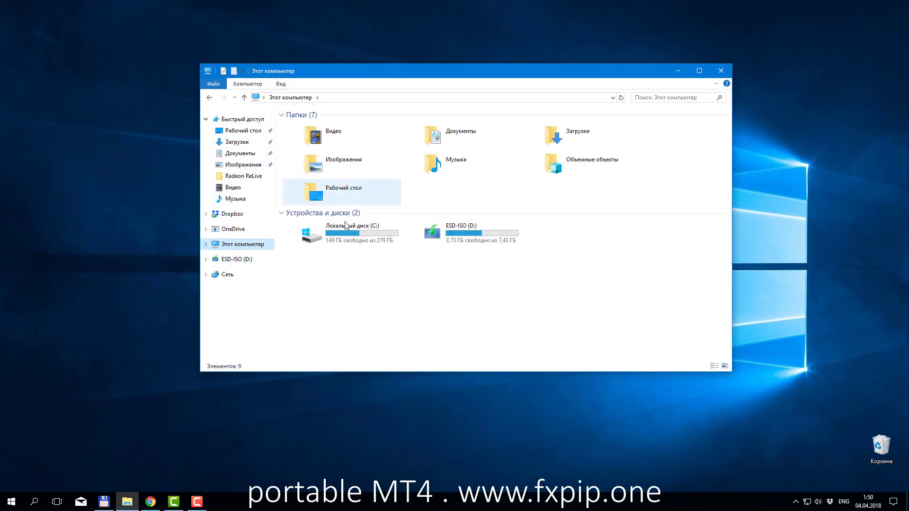
double_click(352, 233)
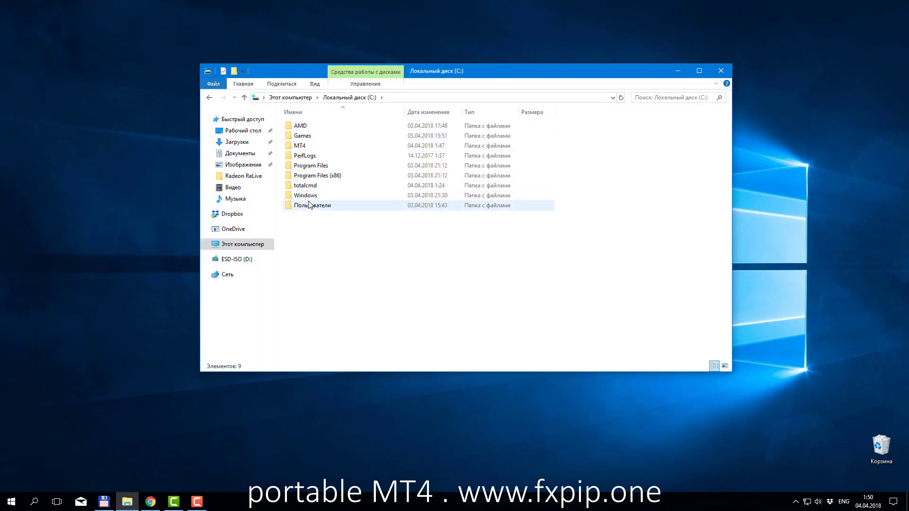
double_click(306, 146)
double_click(305, 136)
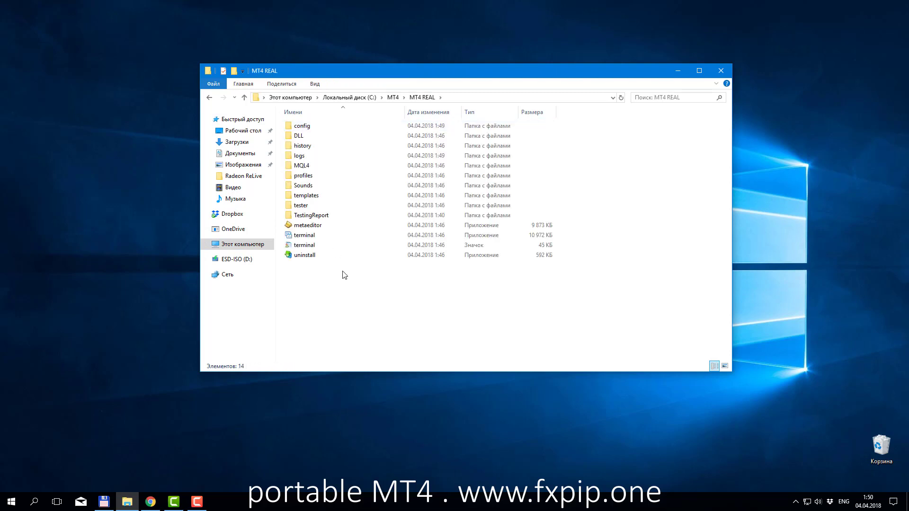
double_click(303, 236)
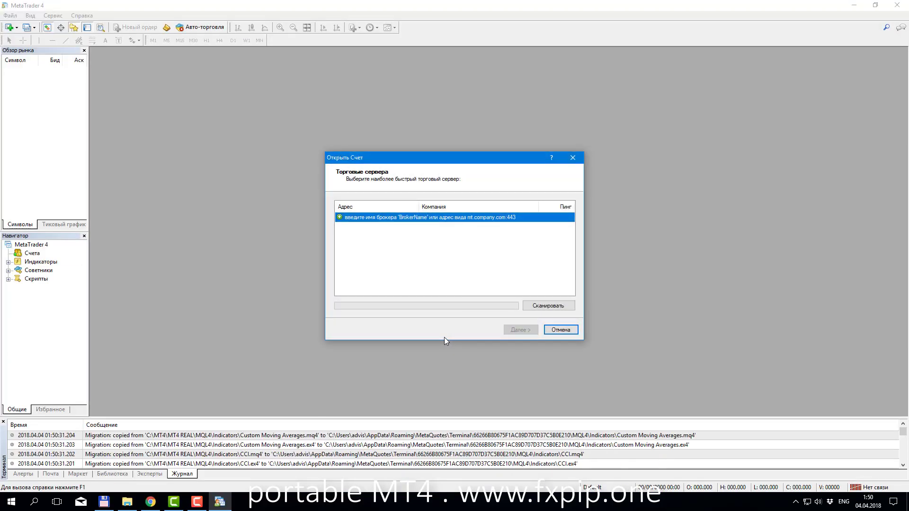
Dismiss the server and login dialogs and open the terminal's data folder via File > Open Data Folder.
click(573, 159)
click(284, 77)
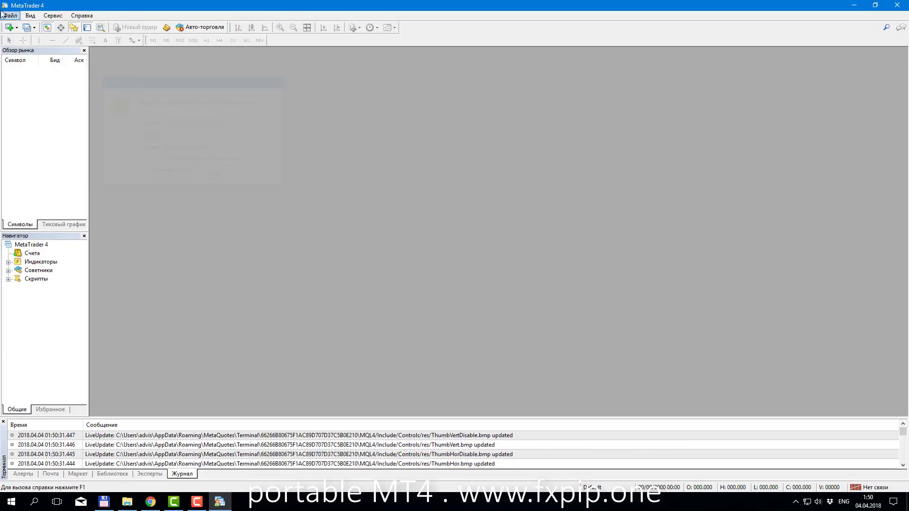
click(10, 16)
click(47, 74)
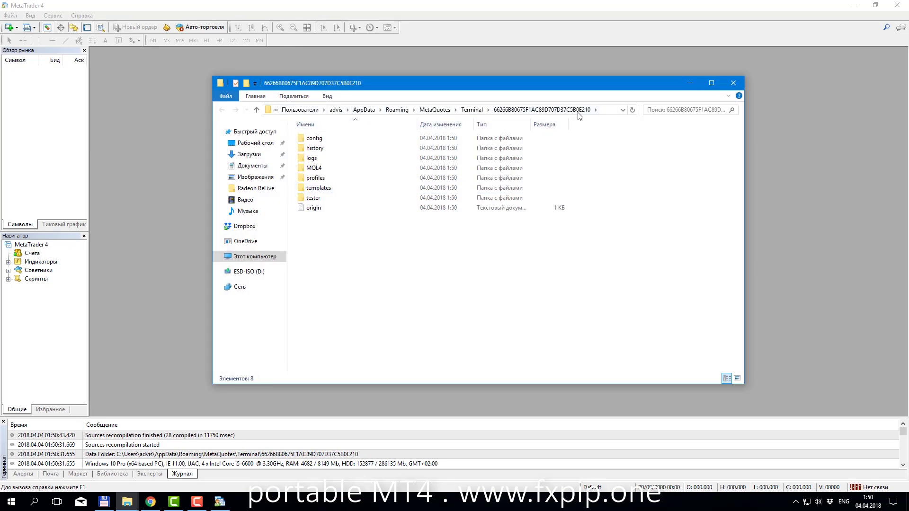
Browse AppData's Terminal, hash folder, MQL4 > Experts, then close the folder window.
click(472, 109)
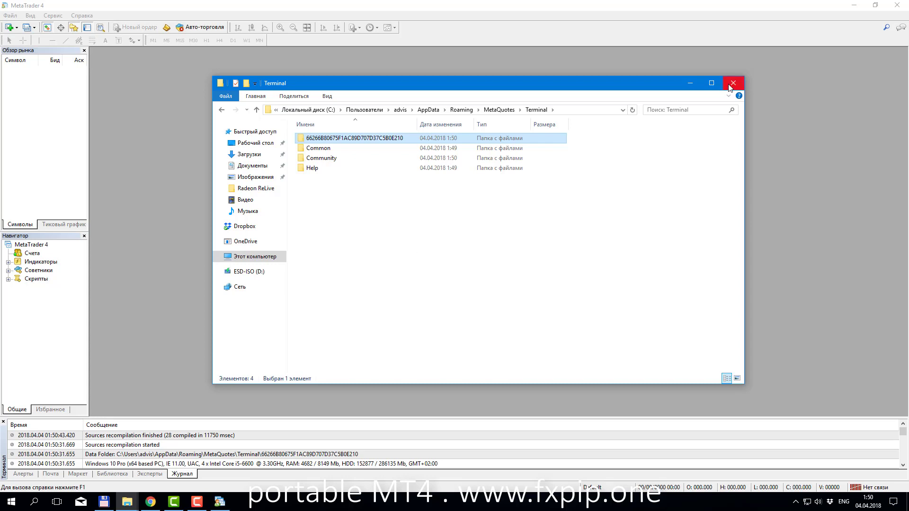
double_click(402, 139)
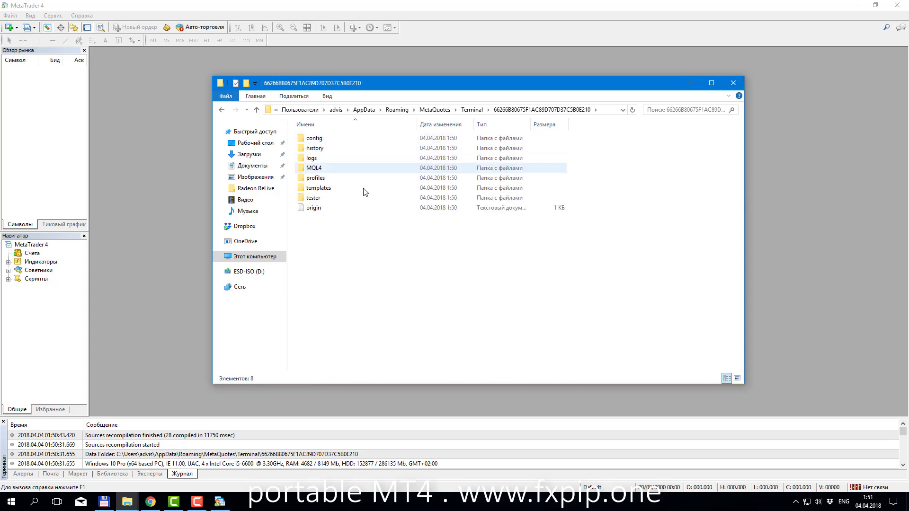
double_click(314, 168)
double_click(318, 138)
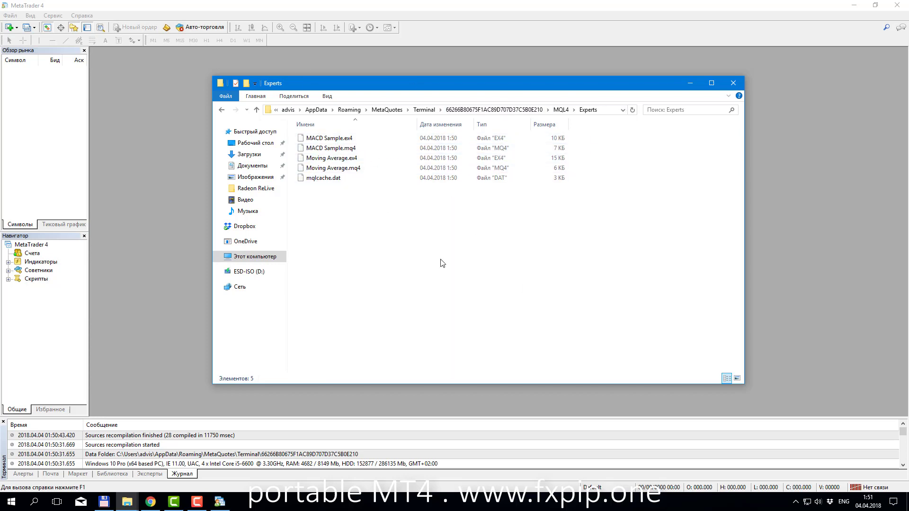
click(733, 83)
Close MetaTrader 4 and the MT4 REAL folder, then check the MT4 REAL shortcut Target ends with /portable.
click(906, 5)
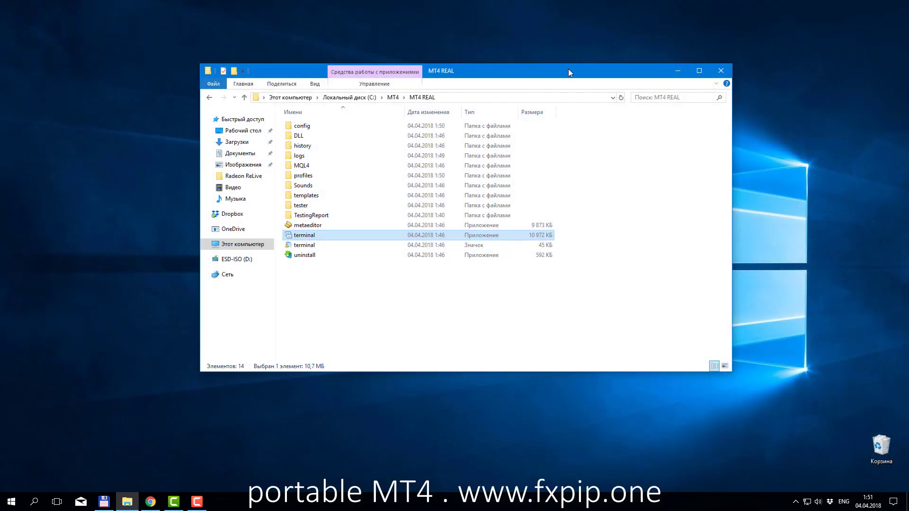
click(721, 70)
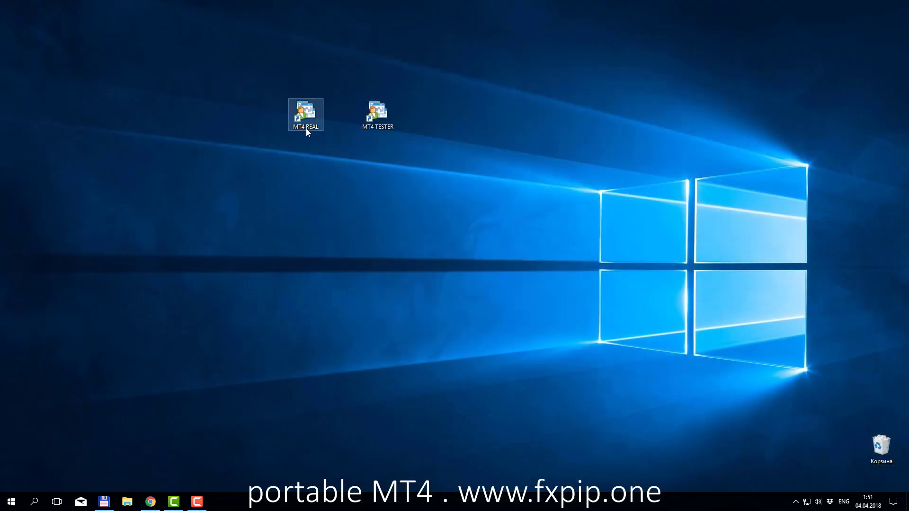
right_click(308, 127)
click(337, 312)
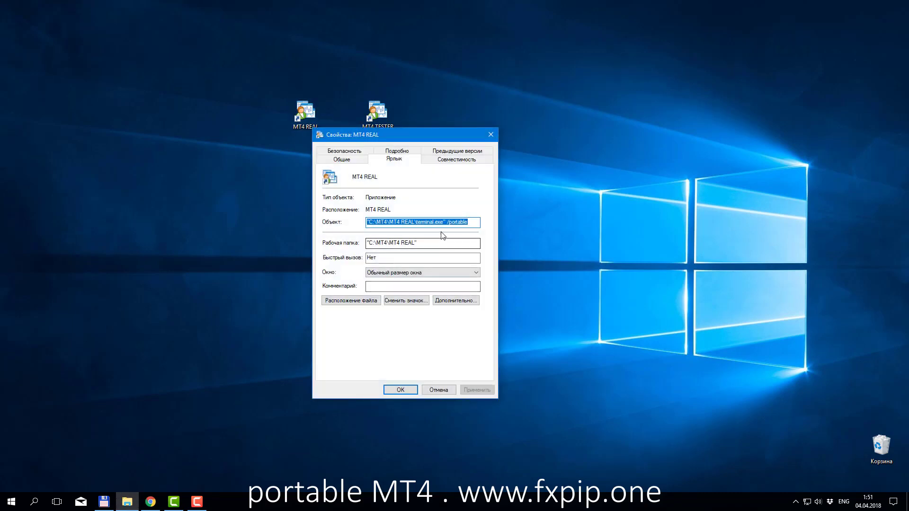
key(End)
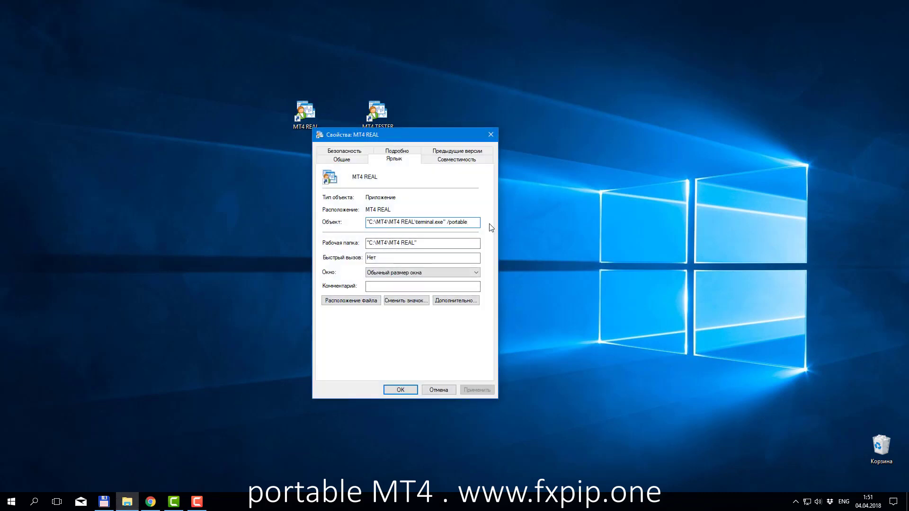
drag(470, 222, 445, 221)
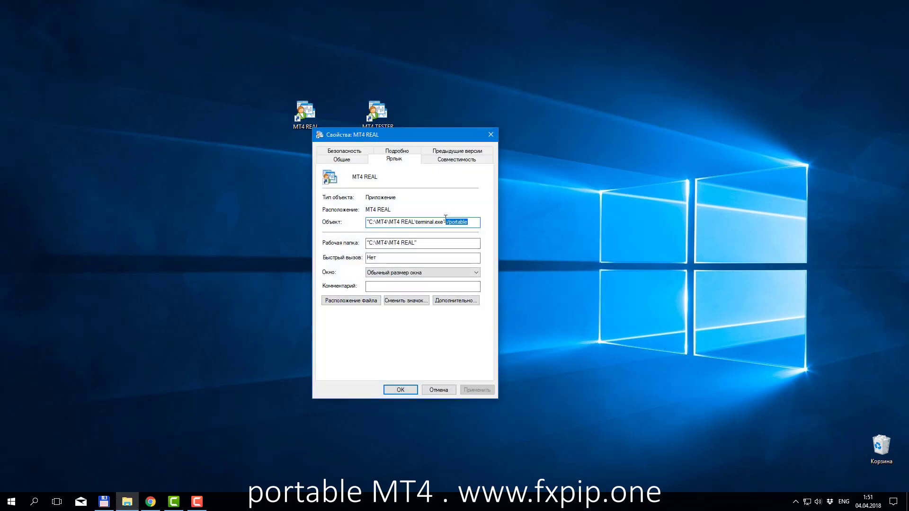
click(491, 135)
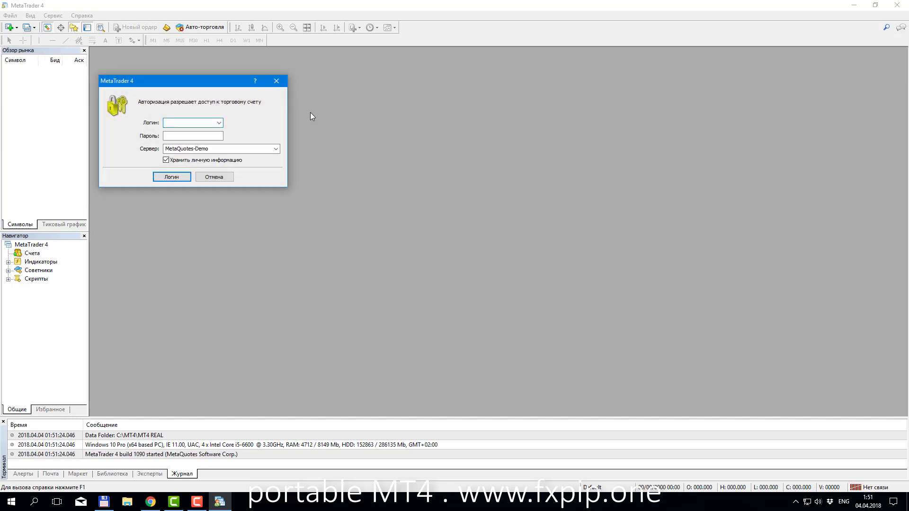
Dismiss the login prompt, open the data folder C:\MT4\MT4 REAL, and view MQL4's Experts and Indicators folders.
click(273, 83)
click(10, 16)
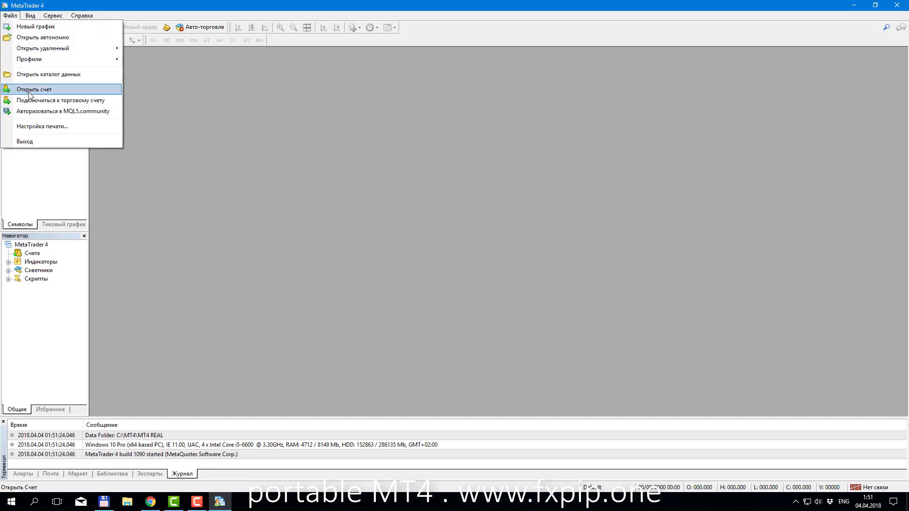
click(56, 89)
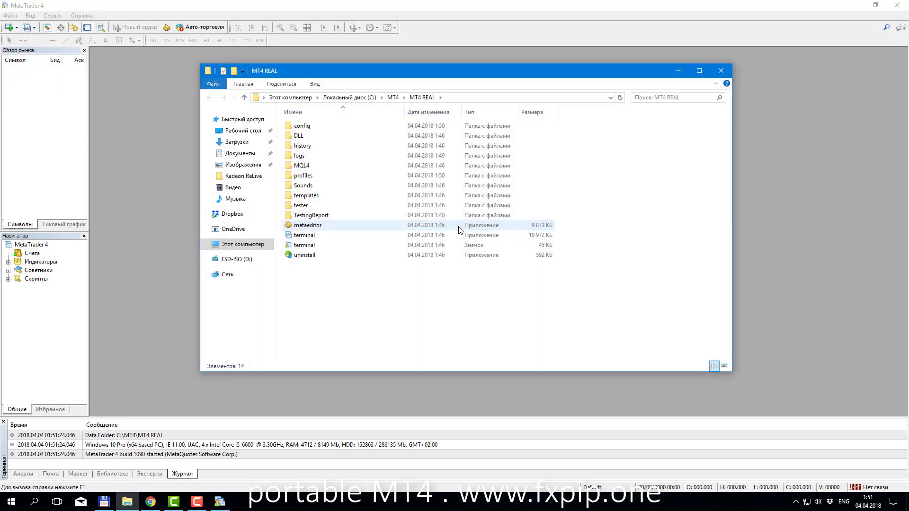
double_click(301, 165)
click(311, 127)
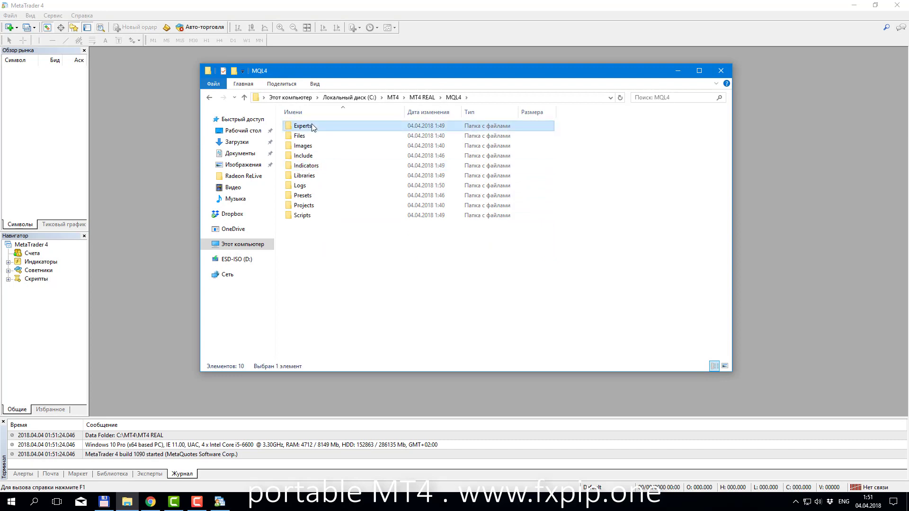
click(311, 166)
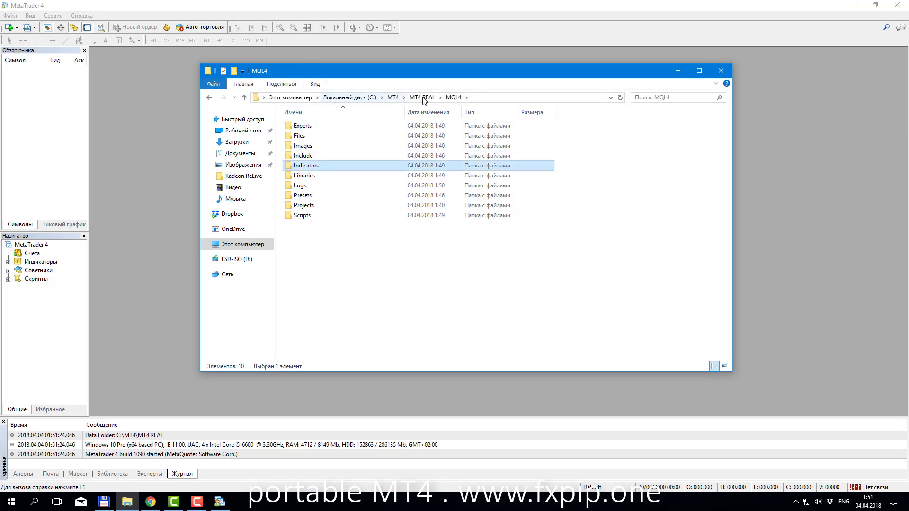